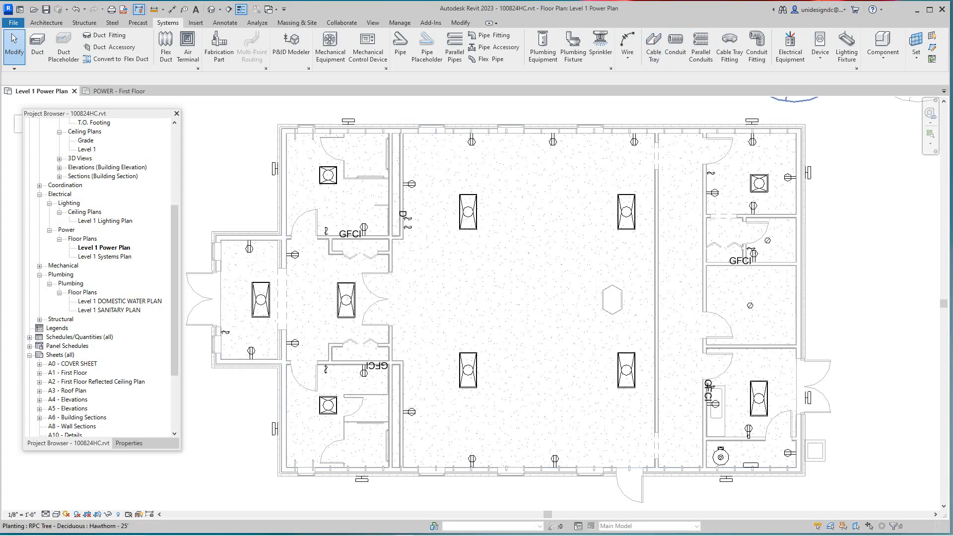
- Float the Electrical tools over the plan and open the electrical settings, dismissing the save reminder
left_click_drag(736, 68, 707, 153)
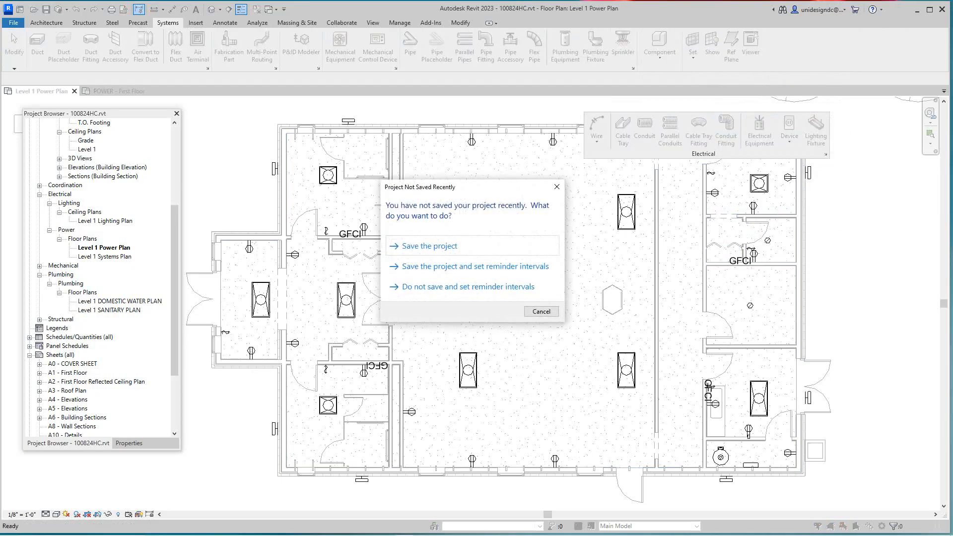
left_click(541, 312)
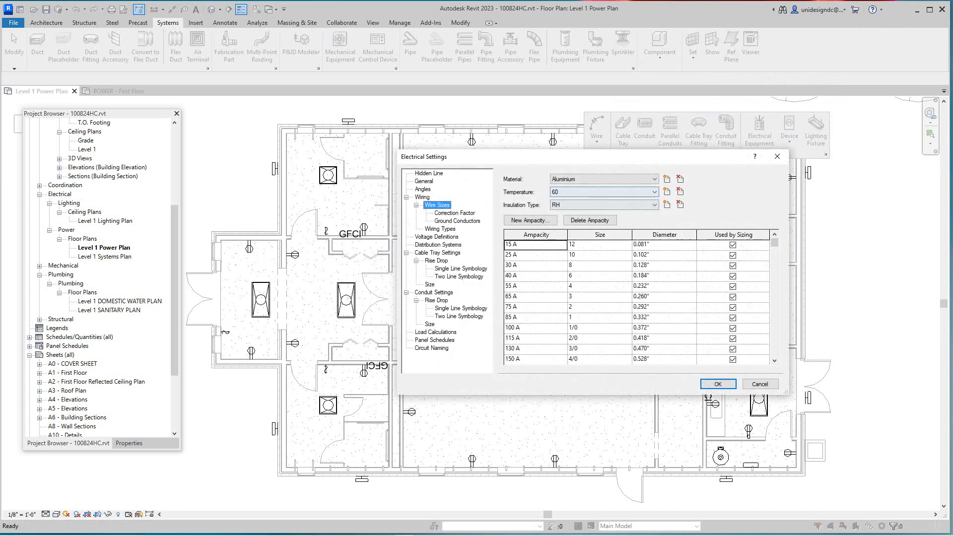
left_click_drag(590, 158, 454, 114)
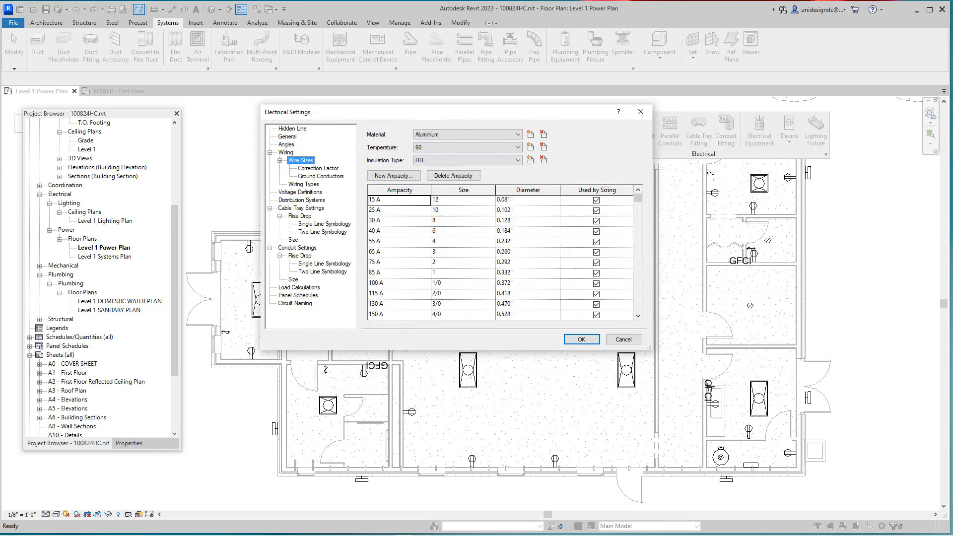
- Examine the general wiring settings and the available choices for the hot wire tick mark
left_click(285, 152)
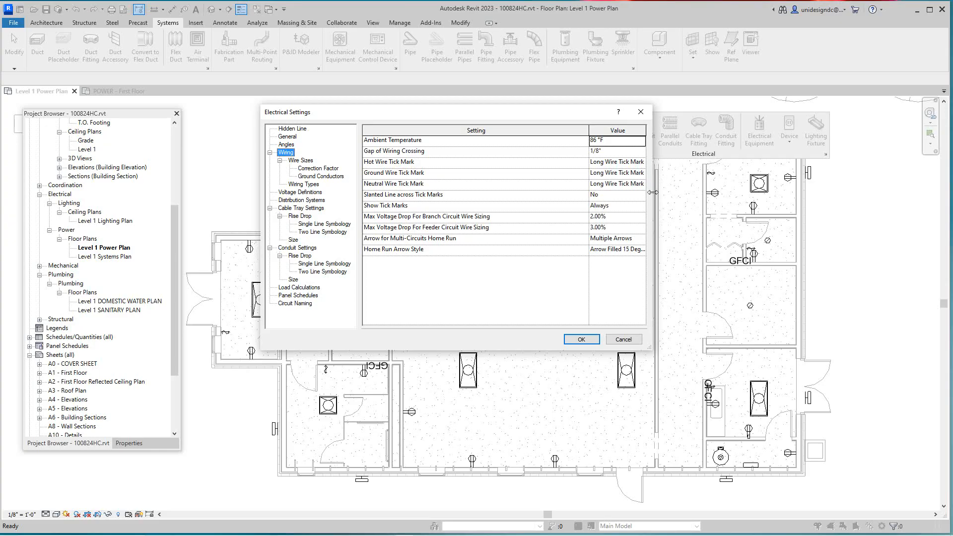
left_click_drag(653, 193, 712, 193)
left_click(697, 163)
left_click(698, 163)
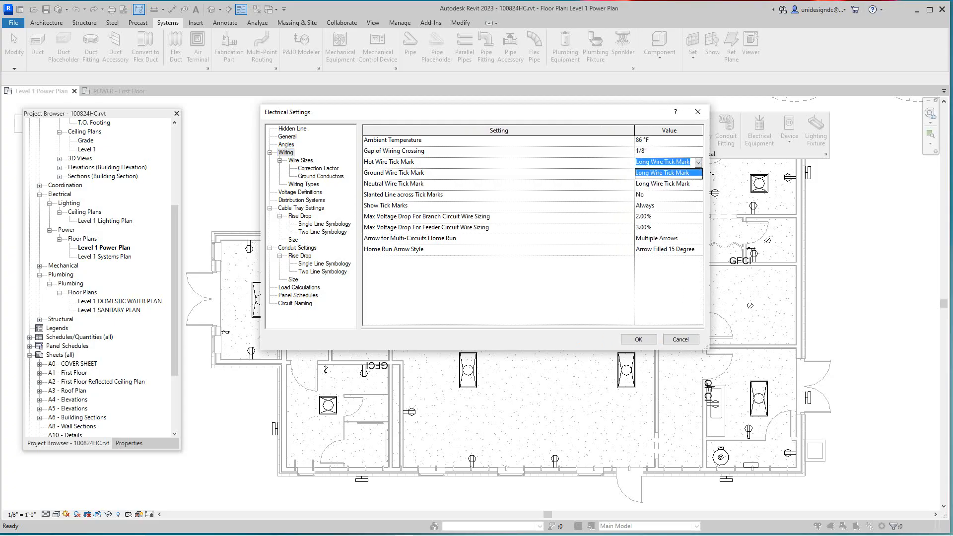
left_click(698, 163)
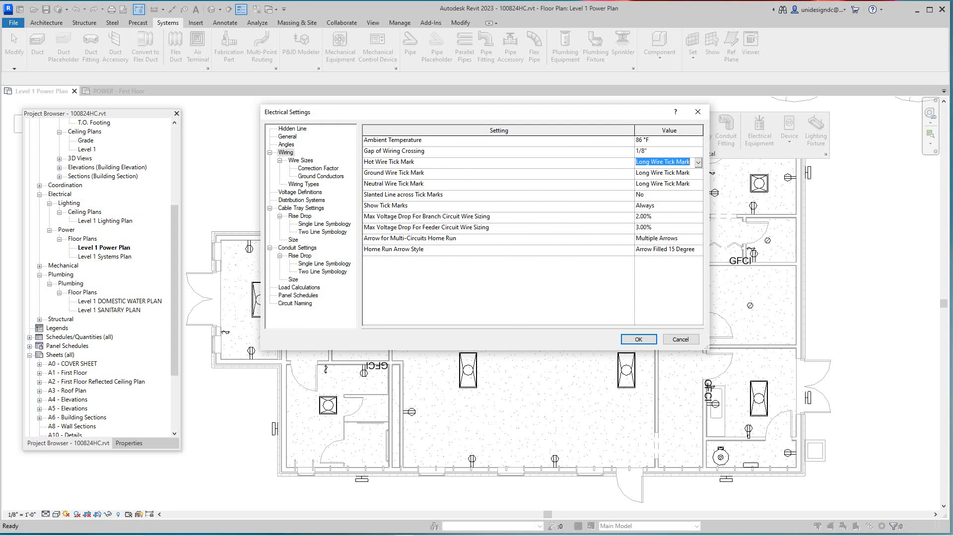
- Examine the full ampacity, size and diameter table in the wire sizes settings
left_click(301, 160)
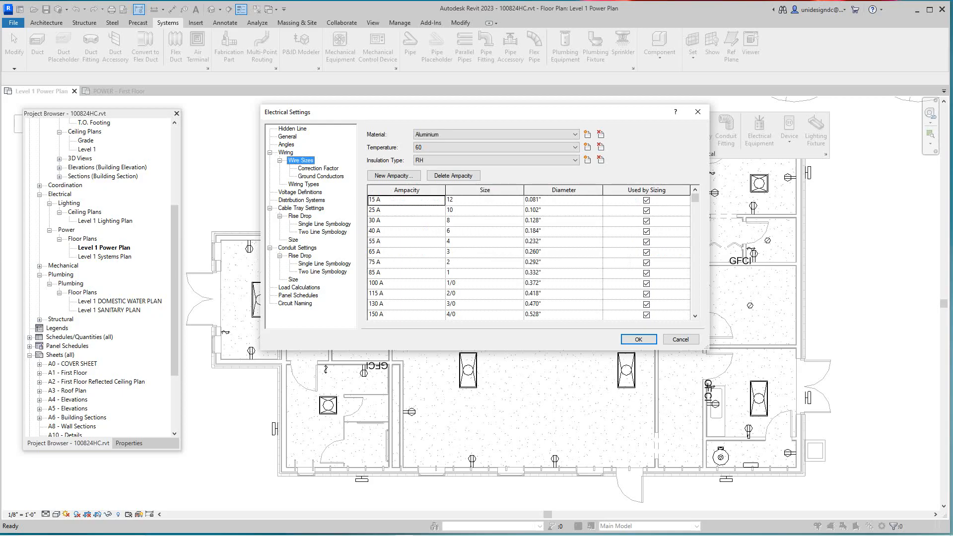
left_click_drag(549, 353, 575, 455)
scroll(533, 318, "down", 2)
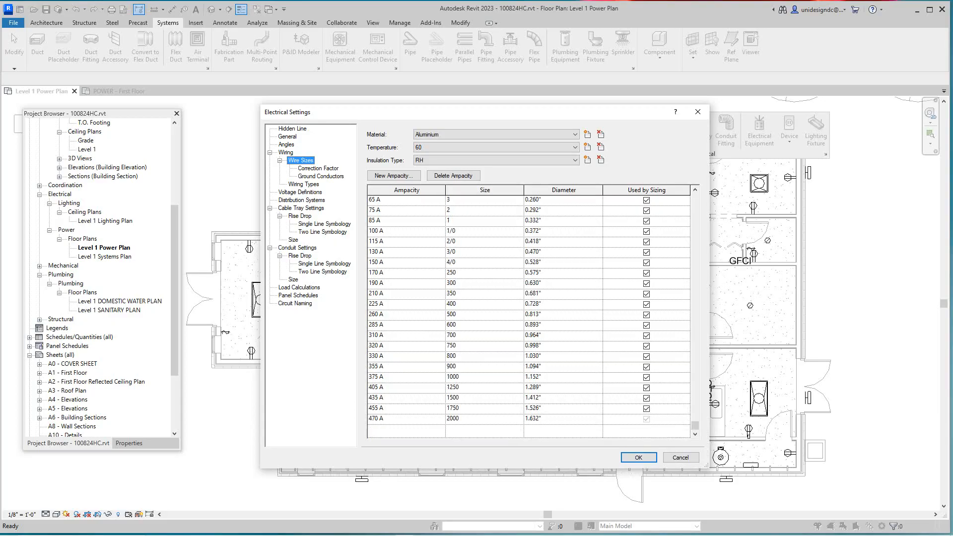
scroll(534, 318, "up", 2)
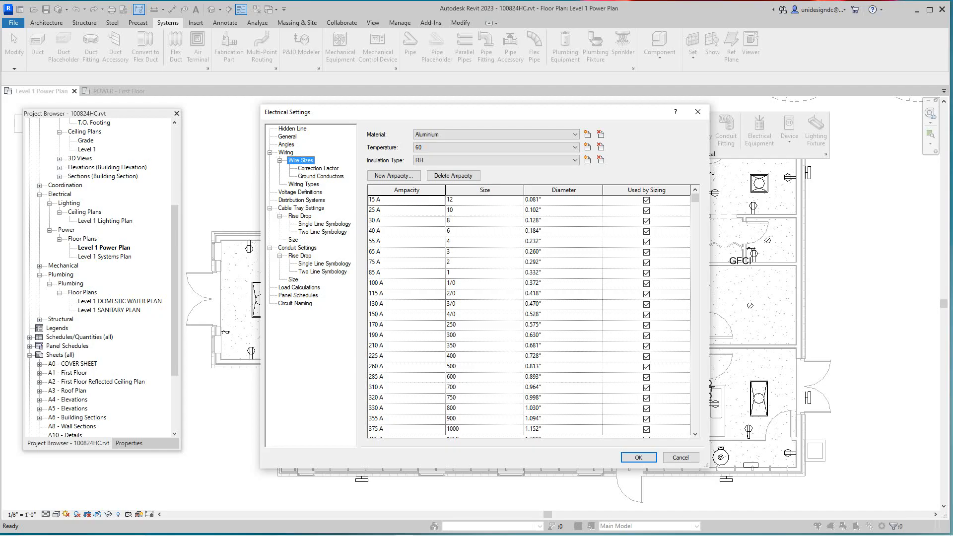
scroll(533, 313, "down", 2)
scroll(528, 313, "up", 2)
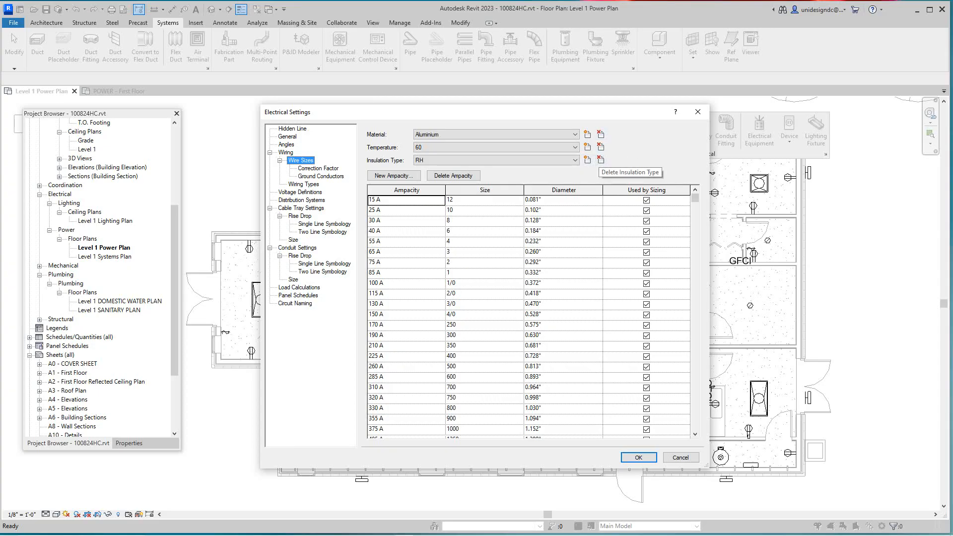
- Check the available insulation types, temperature ratings and conductor materials for the wire sizes
left_click(575, 160)
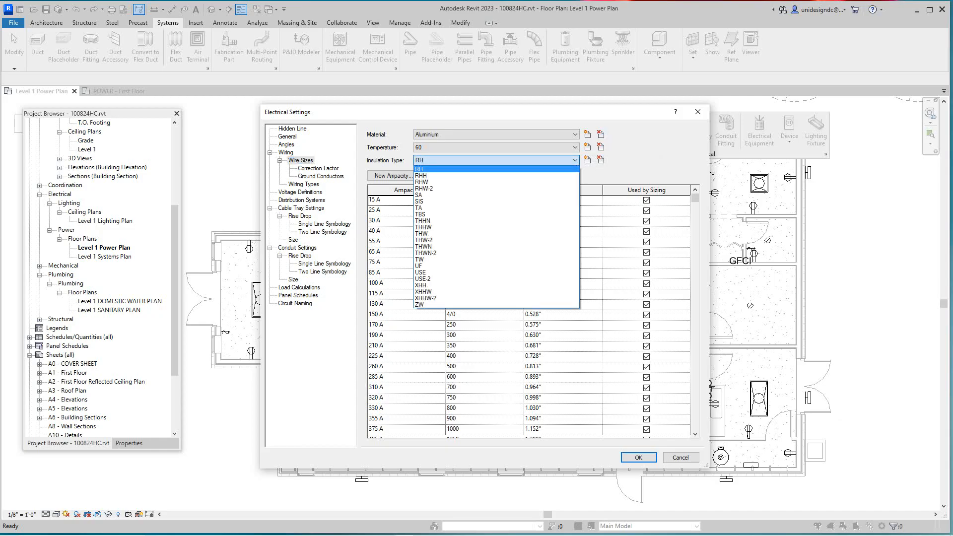
left_click(575, 160)
left_click(575, 148)
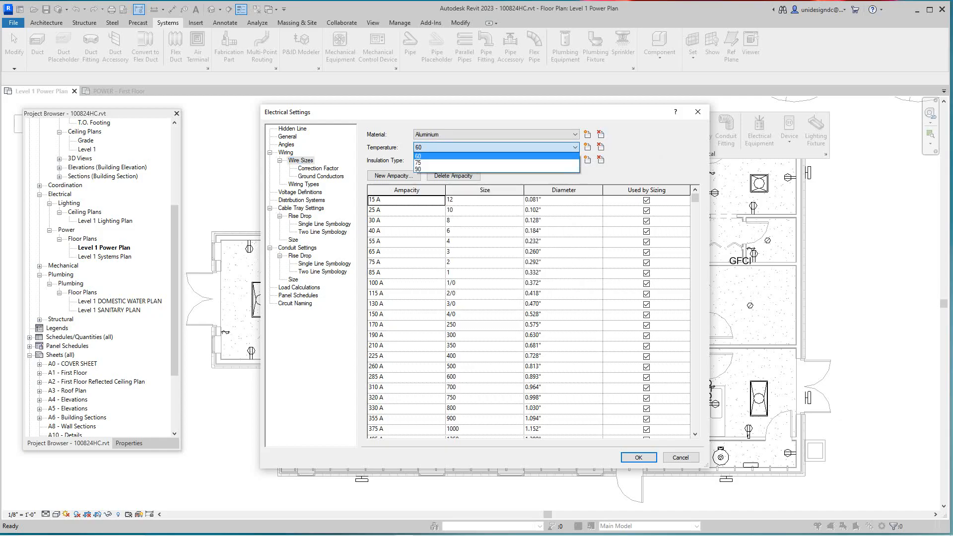
left_click(575, 148)
left_click(575, 134)
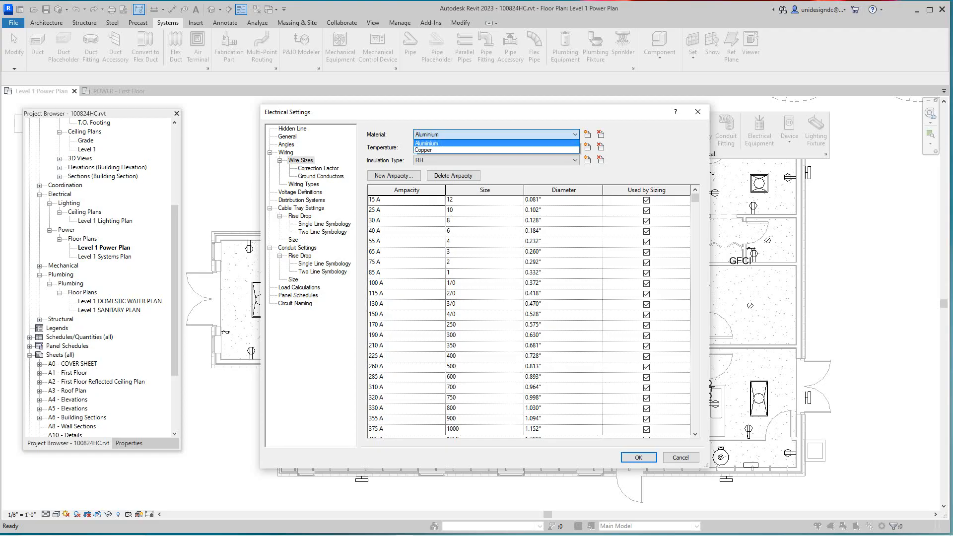
left_click(575, 134)
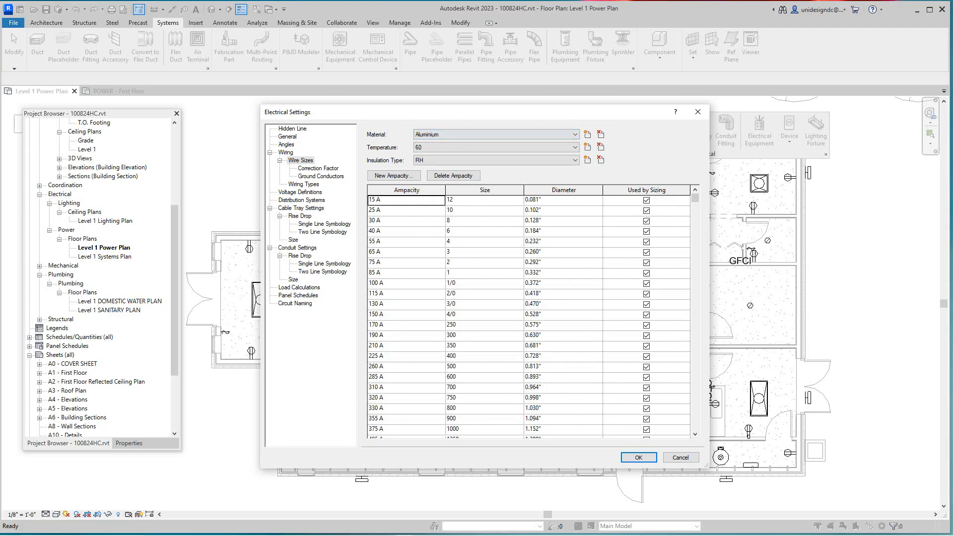
scroll(528, 312, "down", 1)
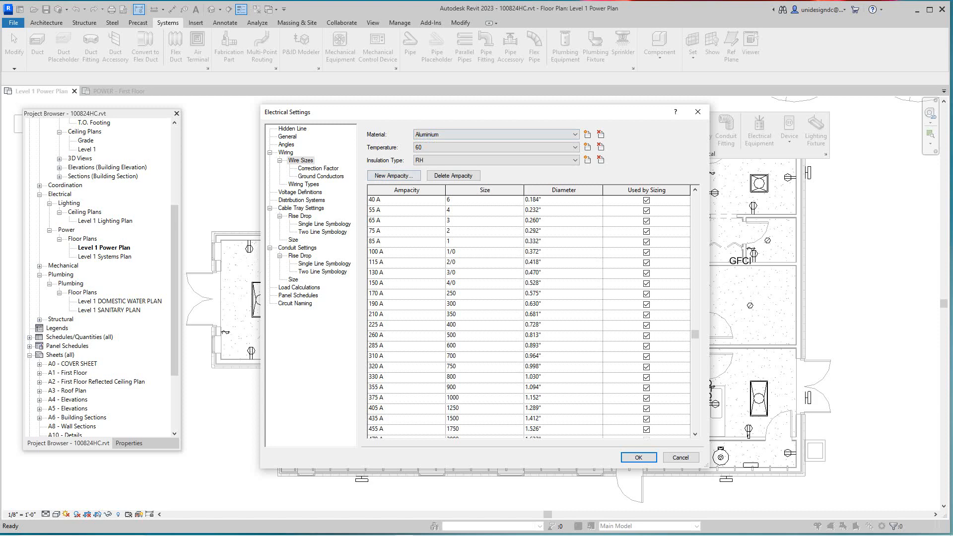
scroll(528, 313, "up", 1)
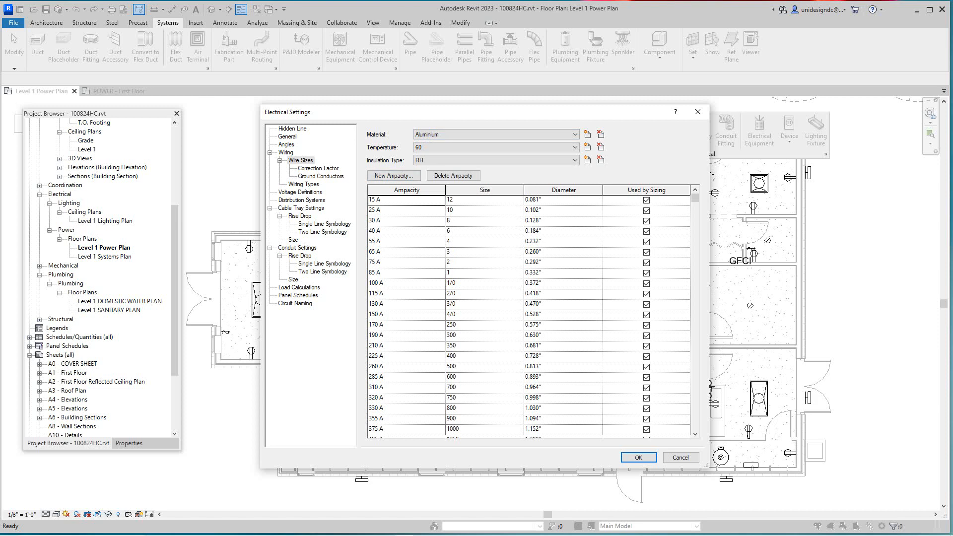
- Review the correction factors, ground conductor sizes and defined wiring types
left_click(318, 168)
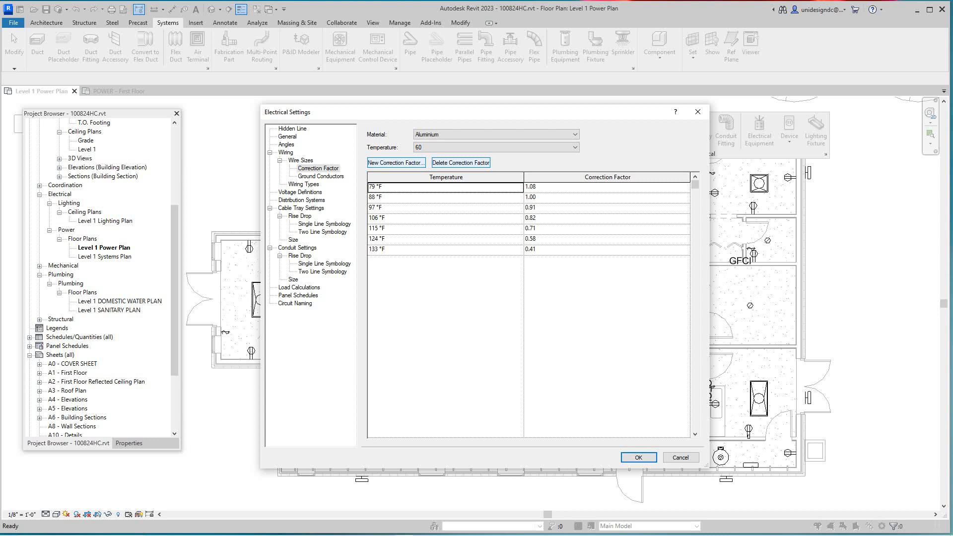
left_click(321, 176)
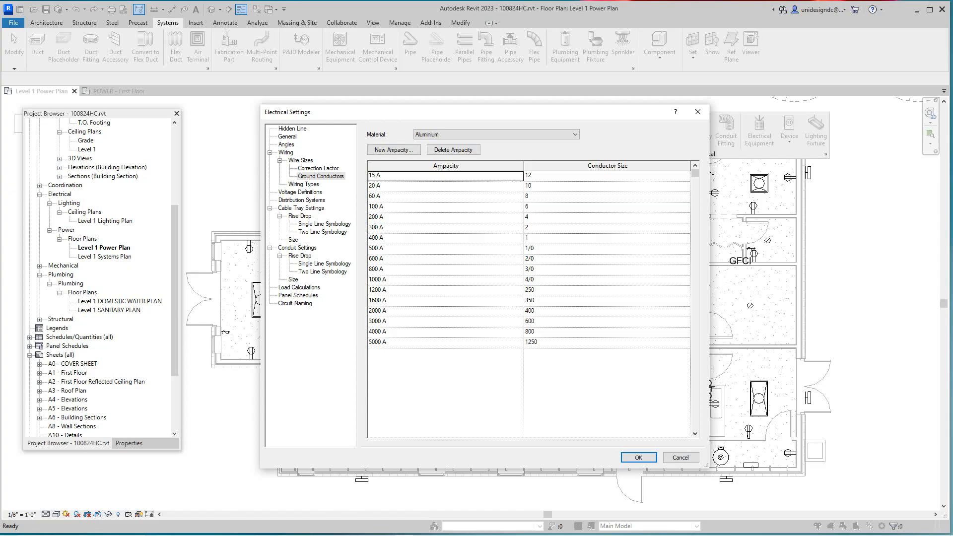
left_click(303, 184)
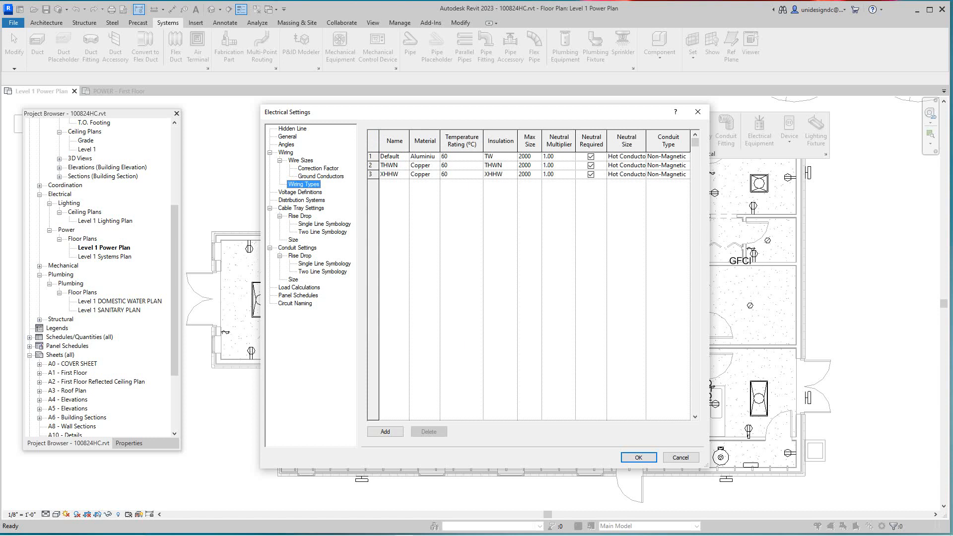
- Add a trial wiring type to the list and delete it again
left_click(385, 431)
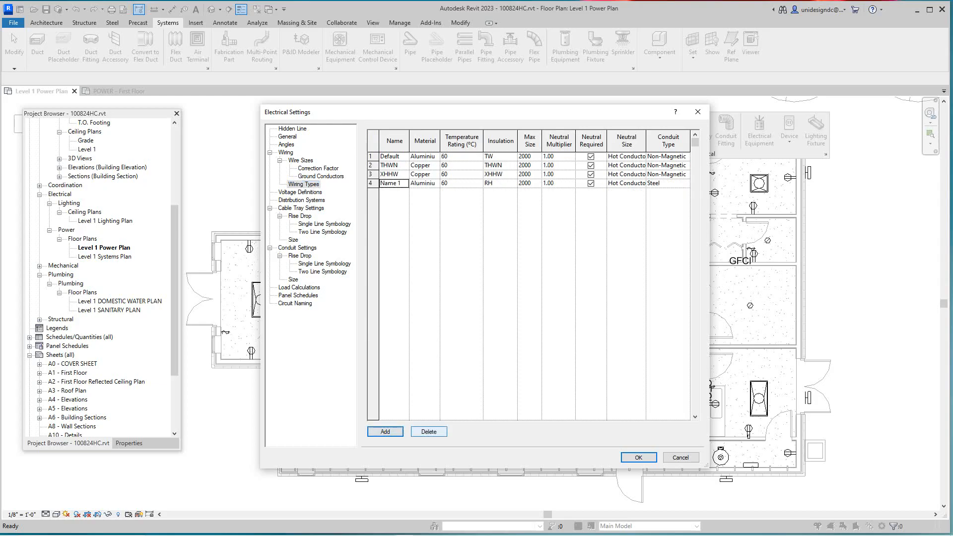
left_click(371, 183)
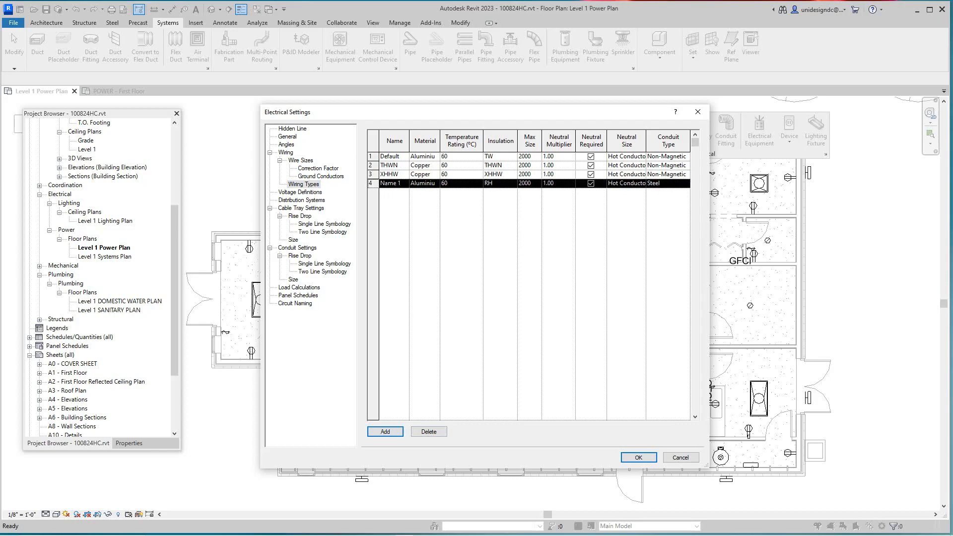
left_click(429, 432)
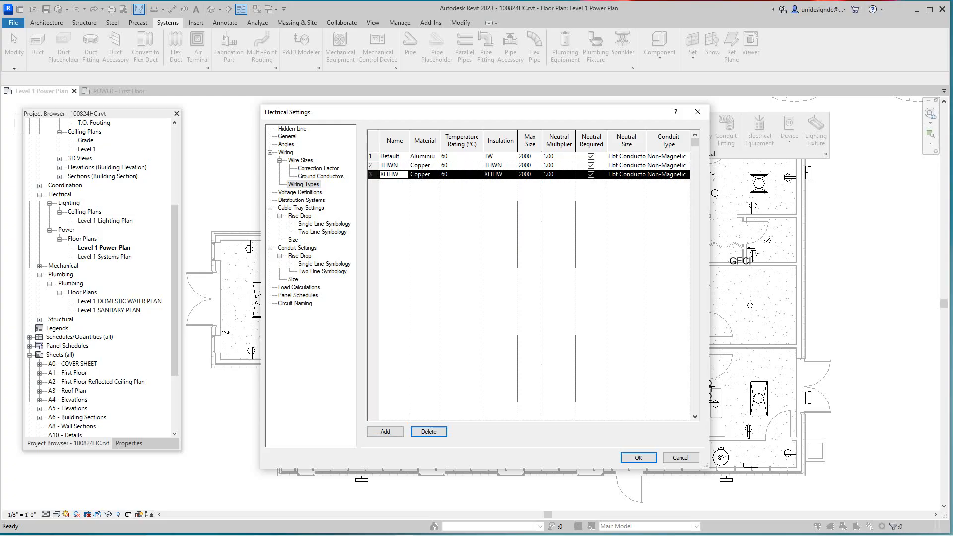
- Review the voltage definitions and distribution systems, and close the electrical settings without saving
left_click(300, 192)
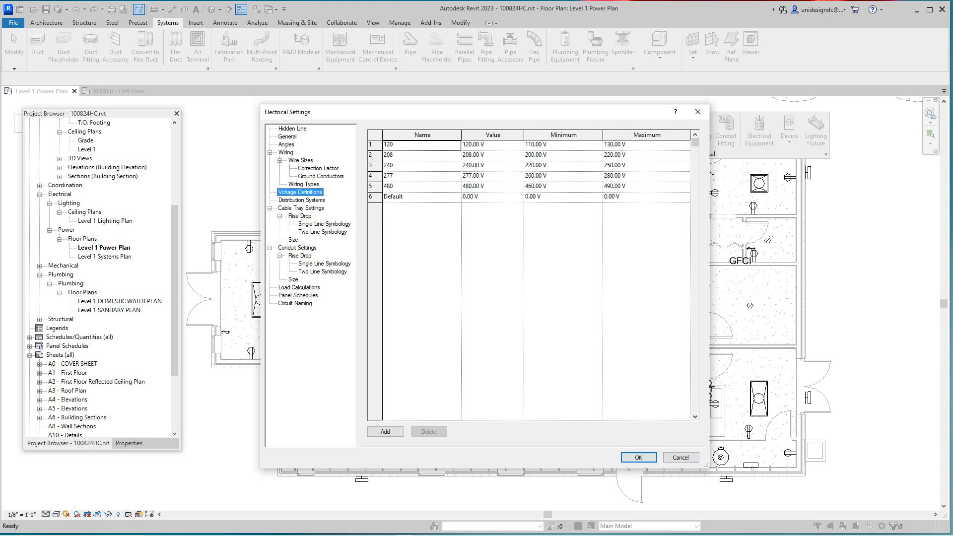
left_click(301, 200)
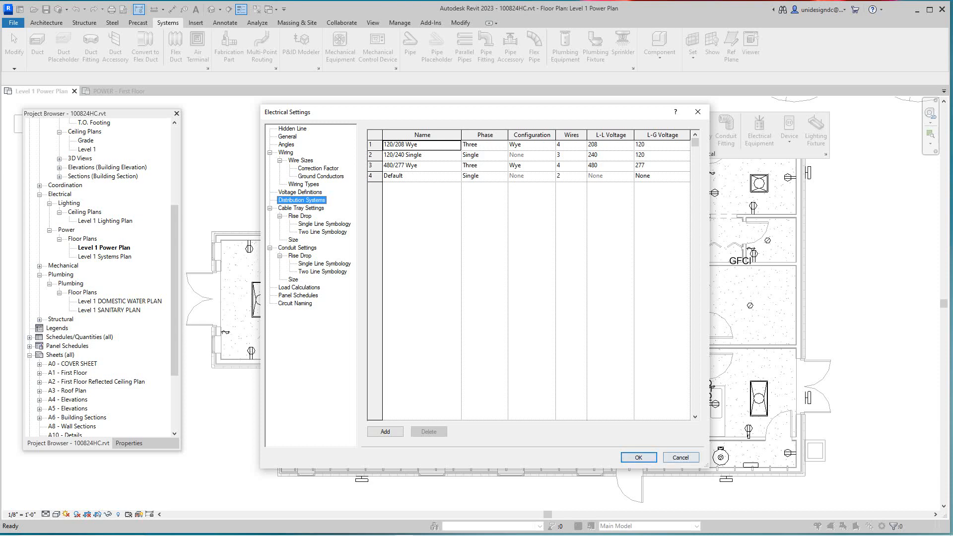
left_click(681, 458)
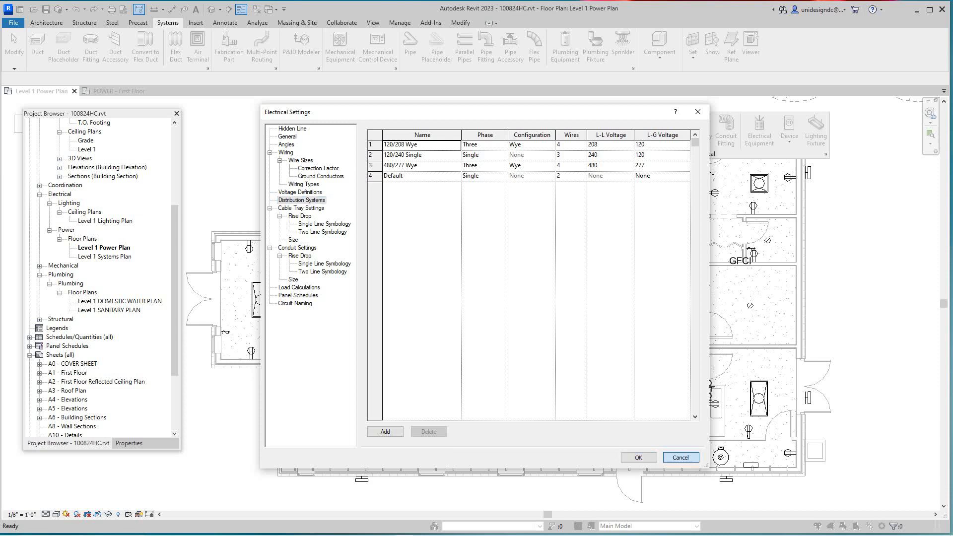
mouse_move(573, 178)
middle_mouse_down()
mouse_move(528, 260)
mouse_move(488, 171)
mouse_move(496, 255)
middle_mouse_up()
scroll(528, 260, "up", 2)
scroll(488, 172, "down", 1)
scroll(498, 330, "down", 1)
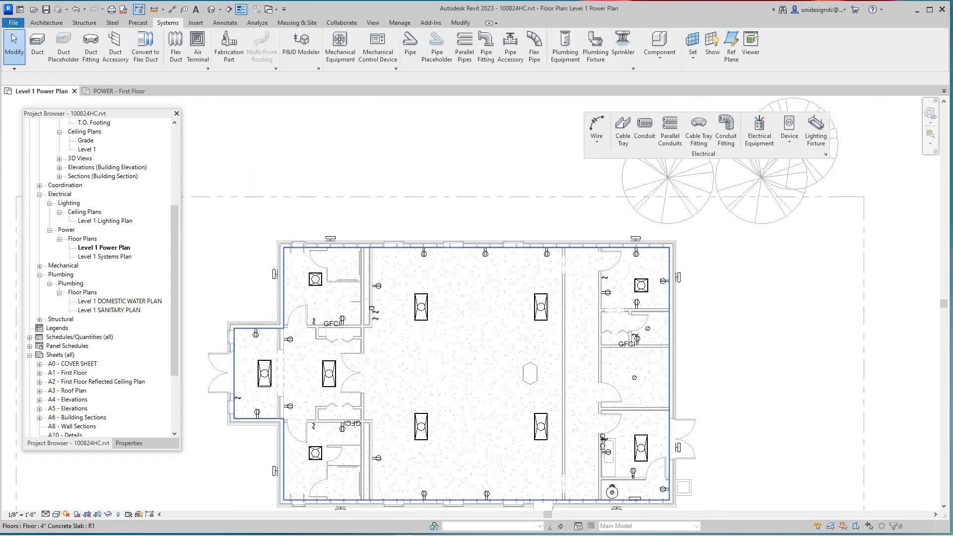
scroll(498, 330, "down", 2)
middle_click_drag(499, 330, 509, 296)
scroll(515, 330, "down", 2)
scroll(629, 256, "up", 3)
scroll(529, 310, "down", 2)
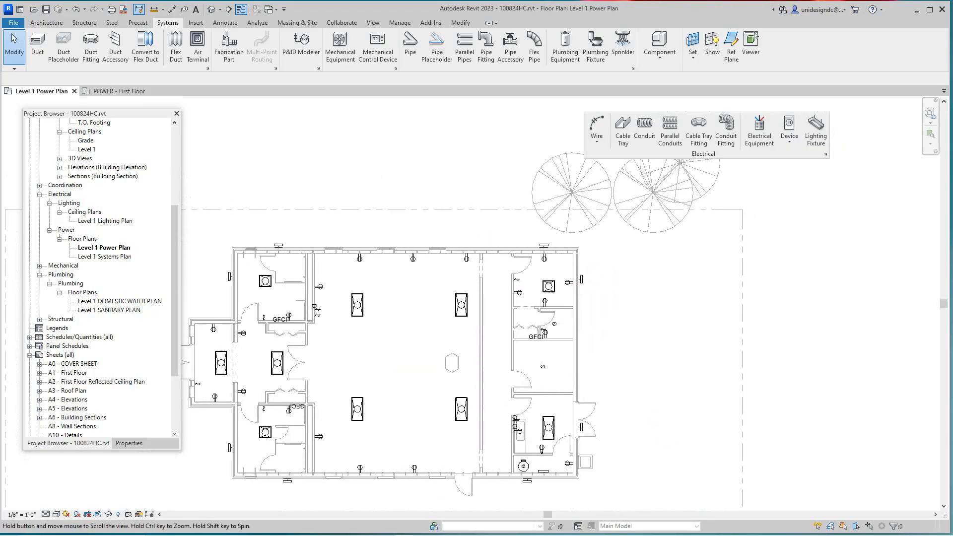
middle_click_drag(616, 278, 613, 280)
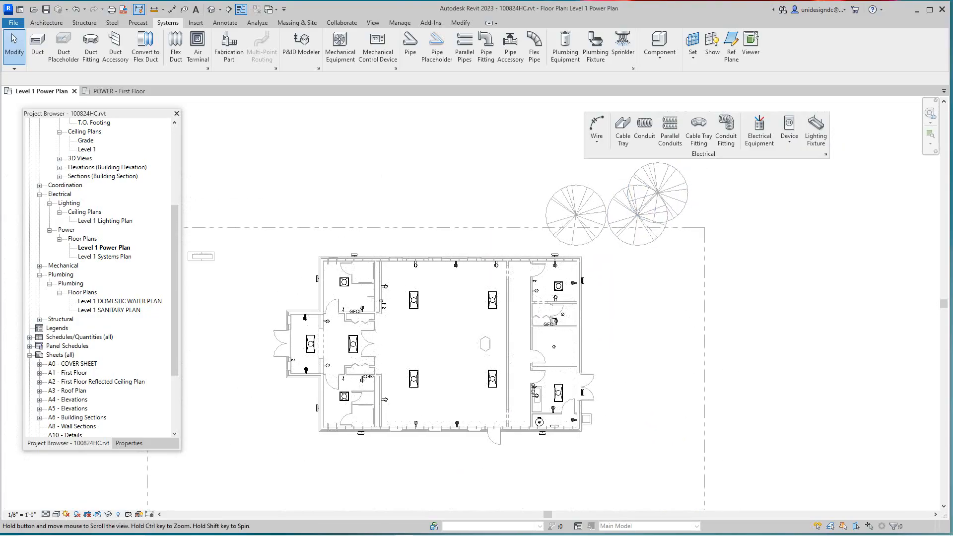
middle_click_drag(533, 299, 515, 260)
scroll(457, 248, "up", 2)
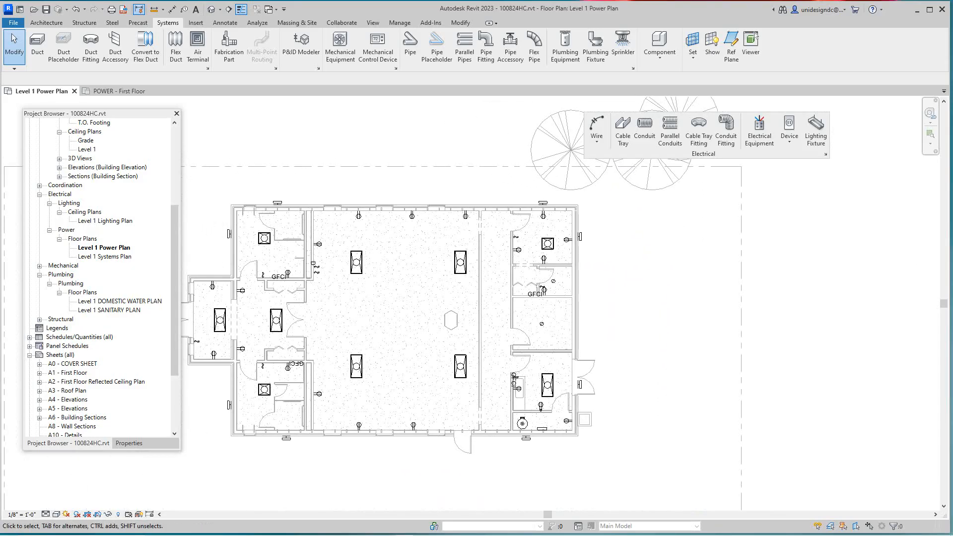
- Select the four duplex receptacles in the upper-right room of the plan and show their electrical circuit
scroll(525, 228, "up", 3)
middle_click_drag(553, 197, 565, 220)
scroll(565, 220, "up", 1)
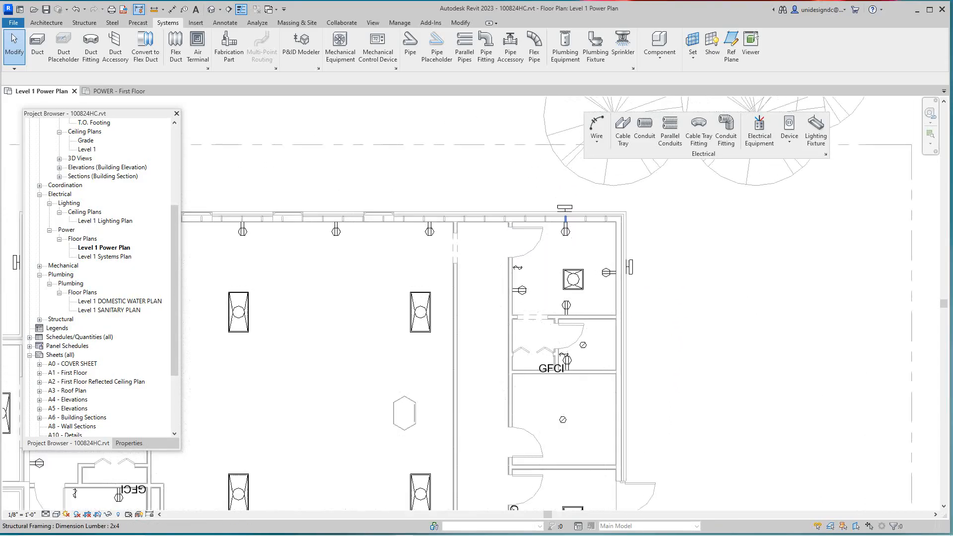
scroll(566, 220, "up", 1)
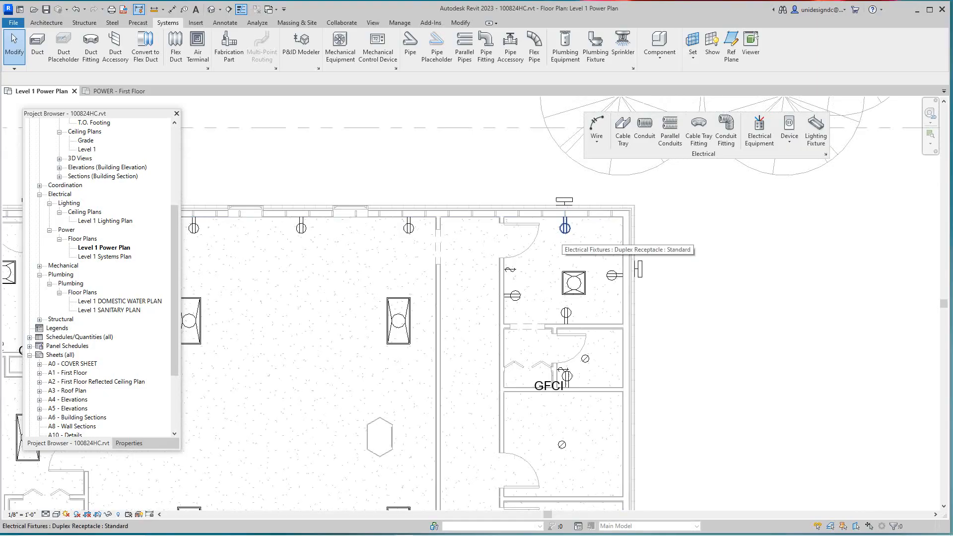
left_click(565, 227)
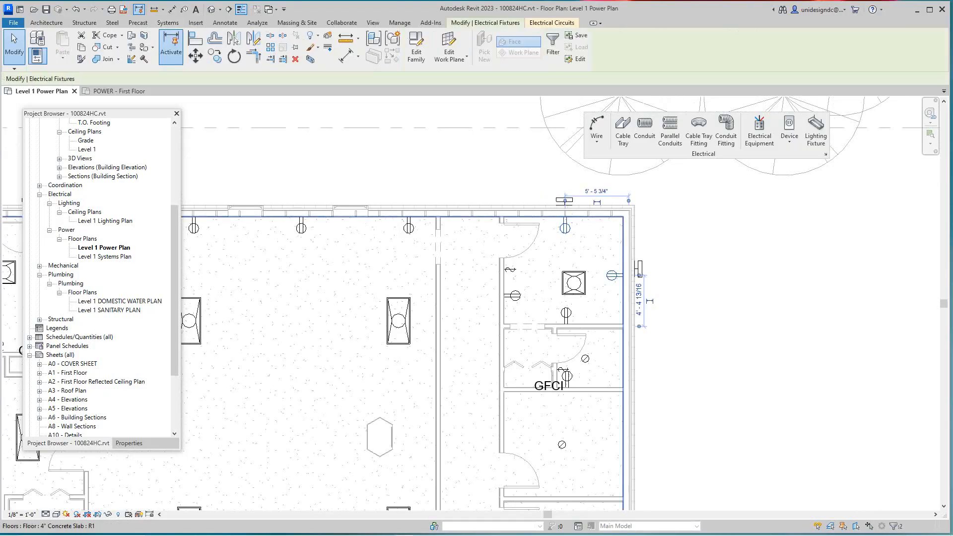
left_click(515, 295, "ctrl")
left_click(566, 312, "ctrl")
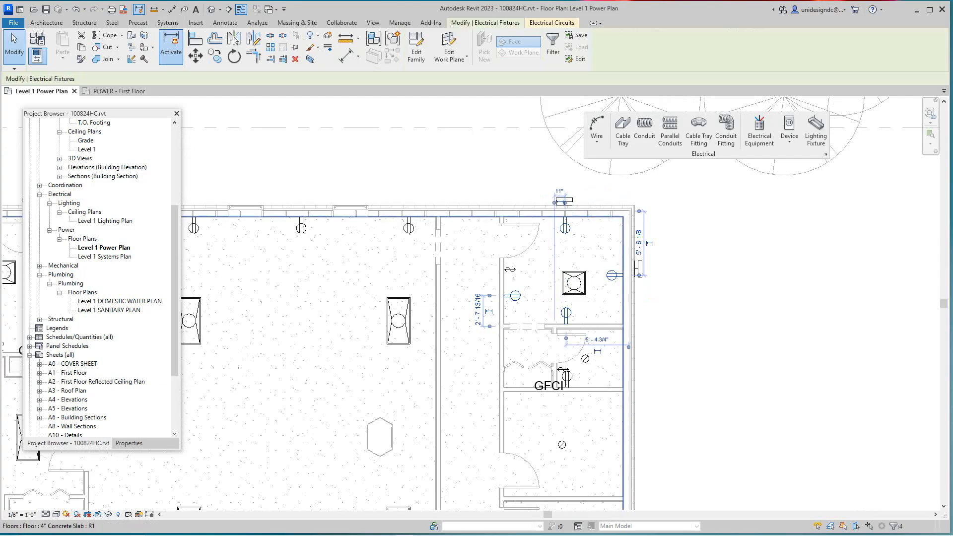
scroll(472, 234, "down", 2)
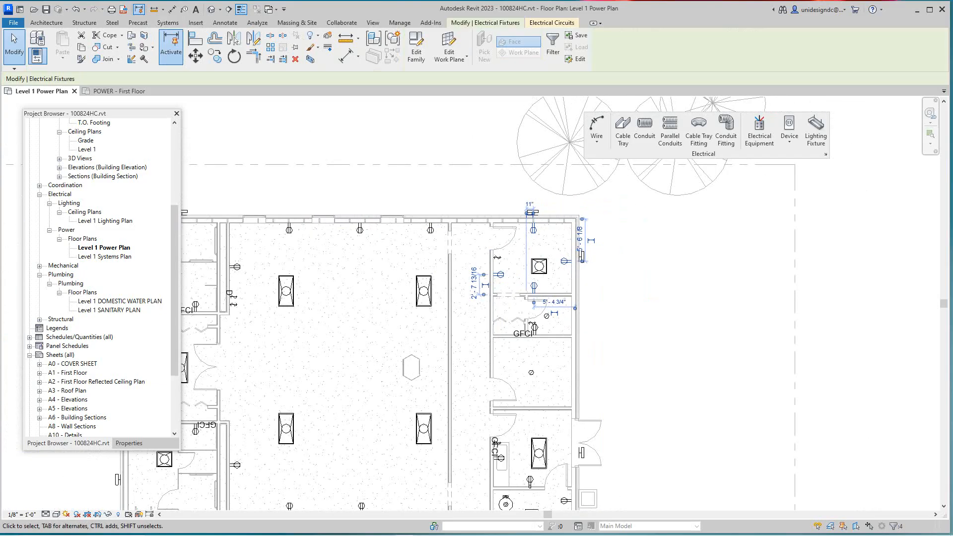
left_click(551, 22)
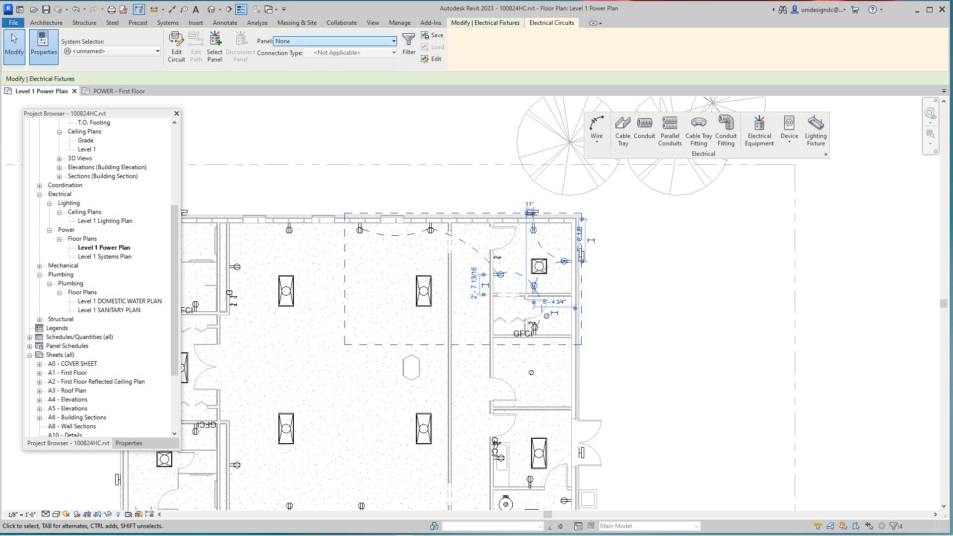
- Assign the receptacle circuit in the upper-right rooms to panel LP1
left_click(348, 40)
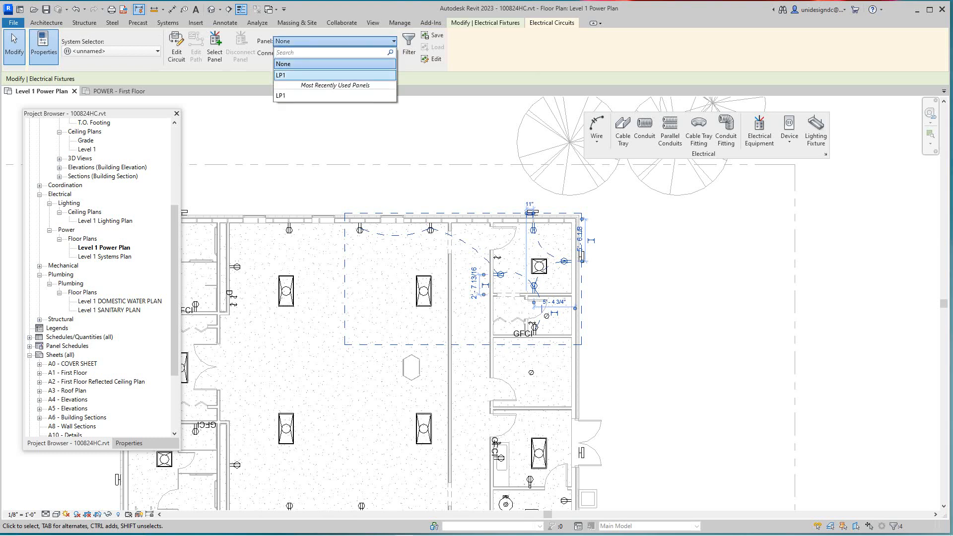
left_click(334, 75)
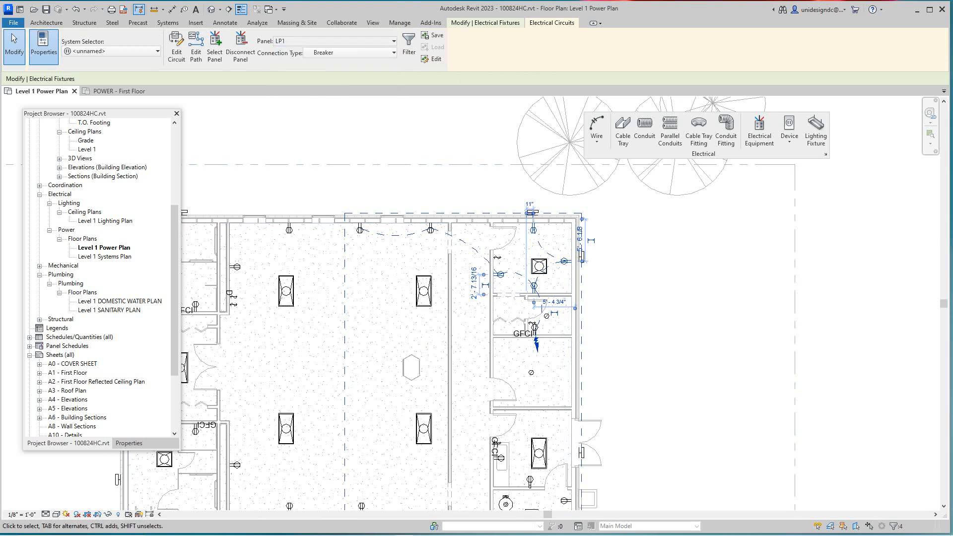
key("Escape")
scroll(524, 274, "down", 2)
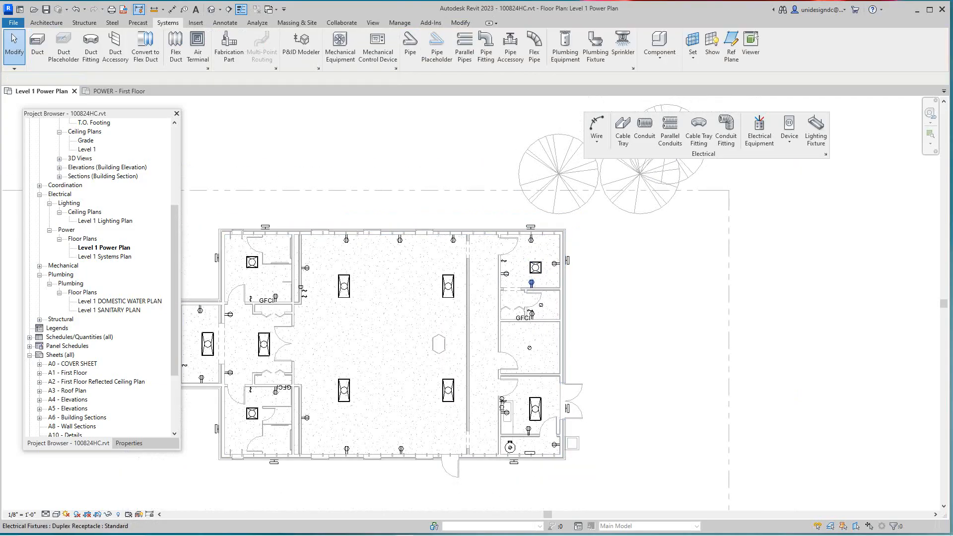
- Select the upper-right receptacle circuit and generate arc-type wiring from its temporary wiring
key("Tab")
left_click(530, 283)
scroll(525, 277, "up", 3)
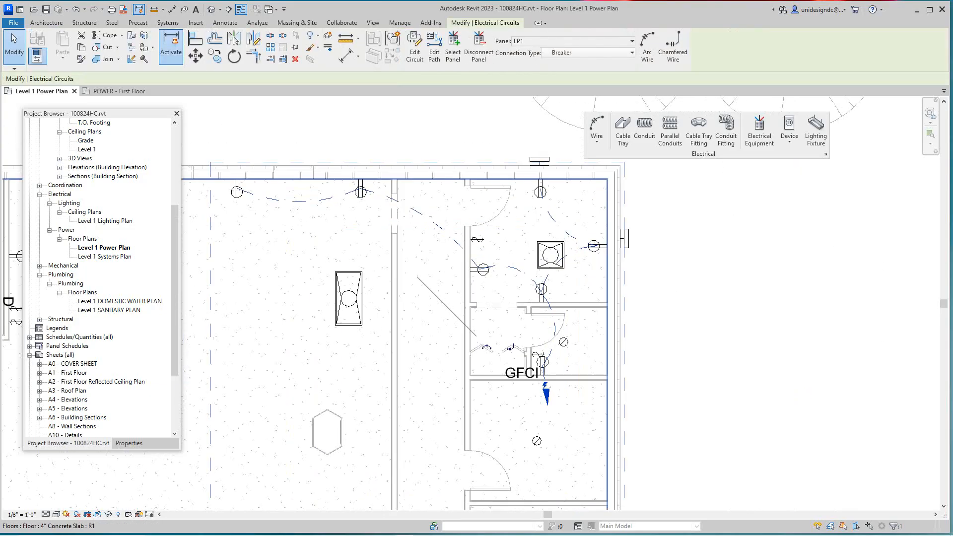
scroll(500, 250, "up", 2)
scroll(488, 395, "up", 8)
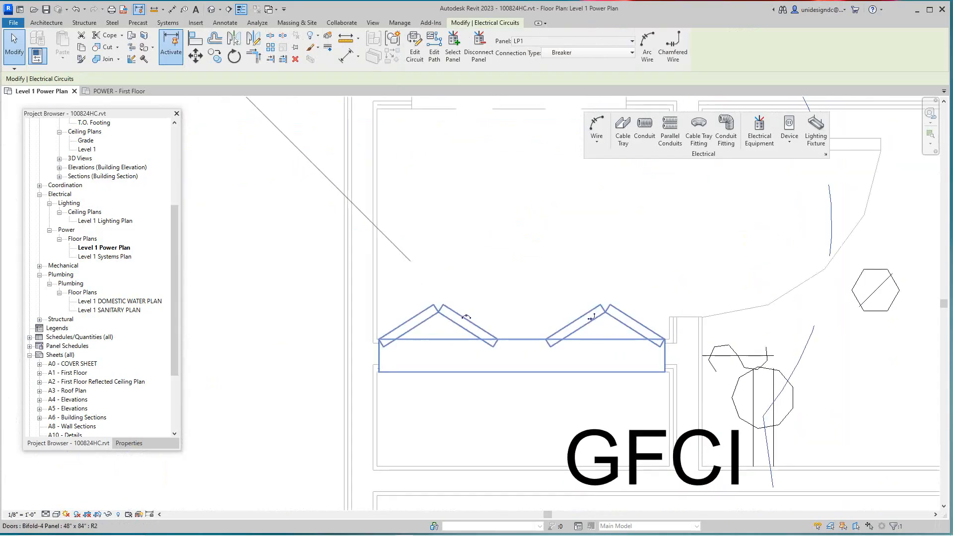
scroll(628, 314, "up", 3)
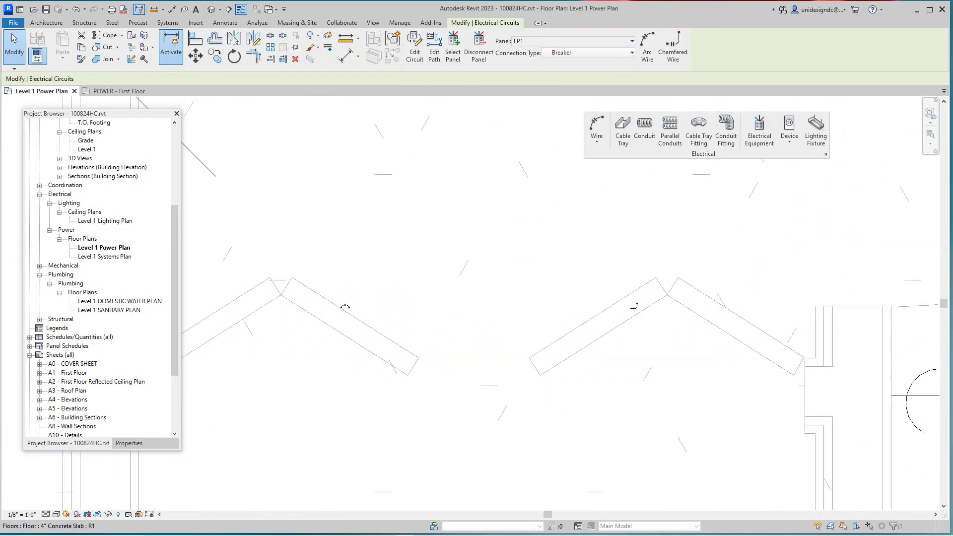
scroll(628, 314, "down", 8)
scroll(548, 314, "up", 6)
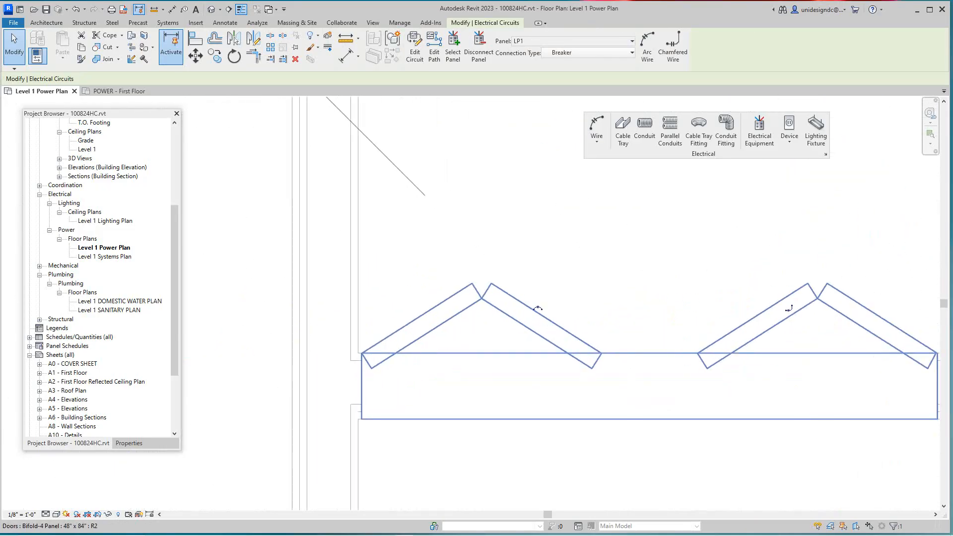
scroll(495, 319, "down", 14)
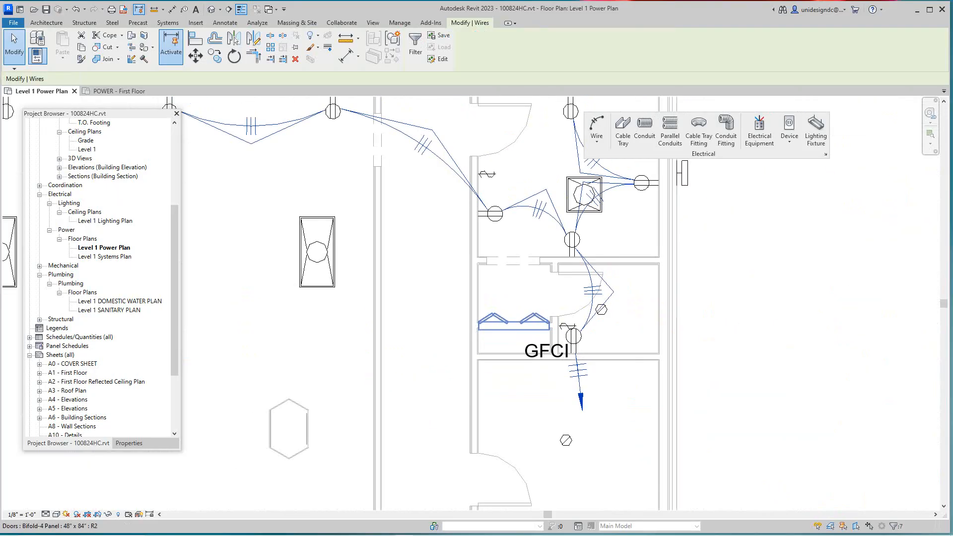
key("Escape")
scroll(625, 339, "down", 3)
middle_click_drag(624, 339, 627, 340)
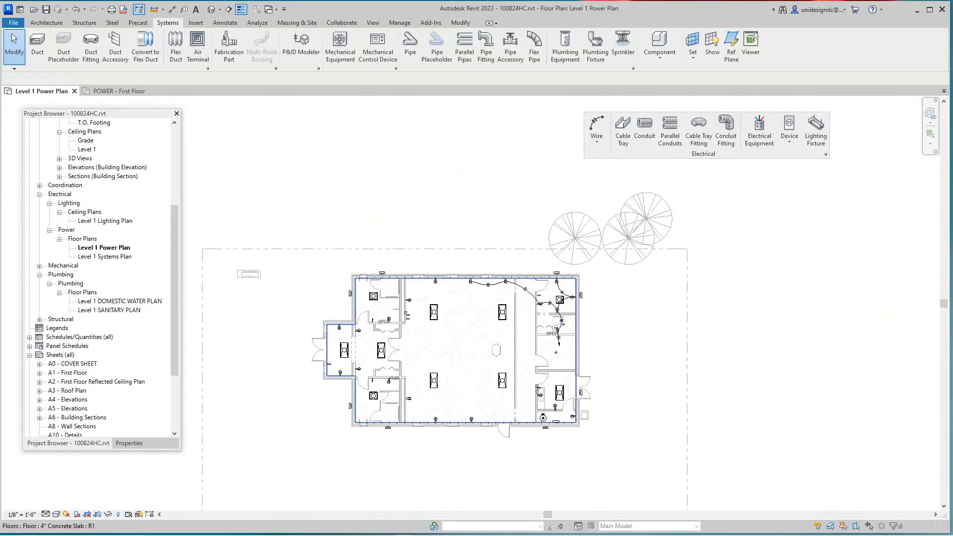
- Try selecting the large central room's five uncircuited duplex receptacles together with the upper-left GFCI receptacle, and undo the generated wiring
scroll(474, 295, "up", 1)
middle_click_drag(474, 295, 470, 259)
scroll(432, 245, "up", 3)
scroll(431, 245, "down", 1)
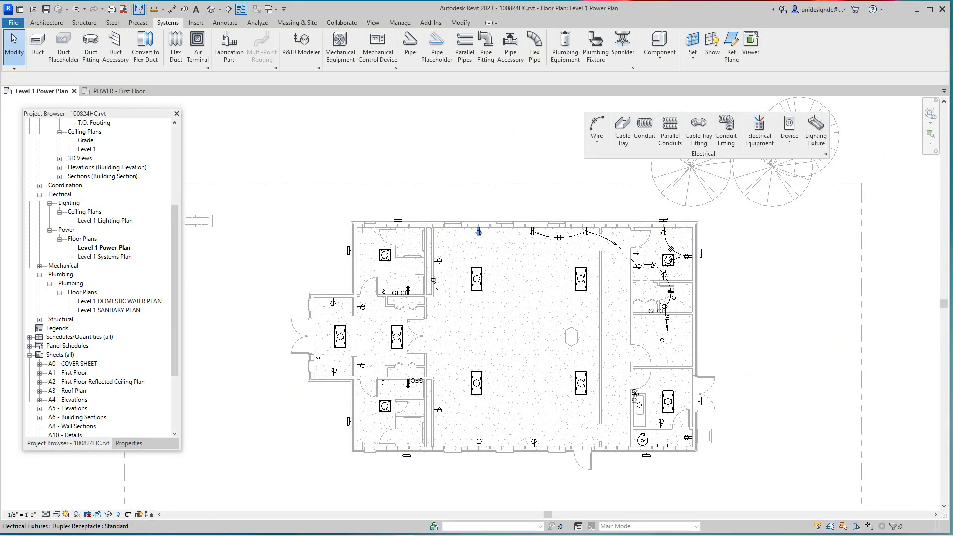
left_click(479, 232)
left_click(439, 260, "ctrl")
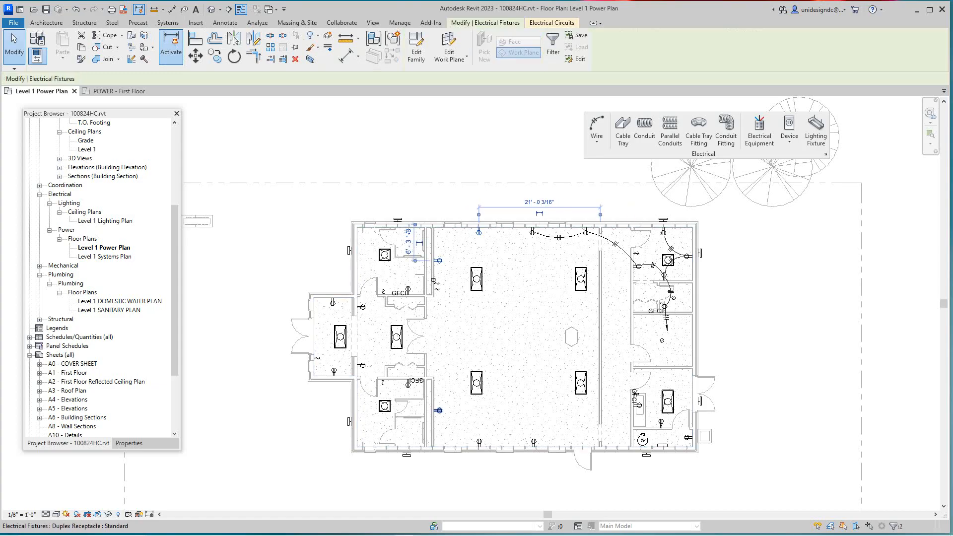
left_click(439, 410, "ctrl")
left_click(479, 441, "ctrl")
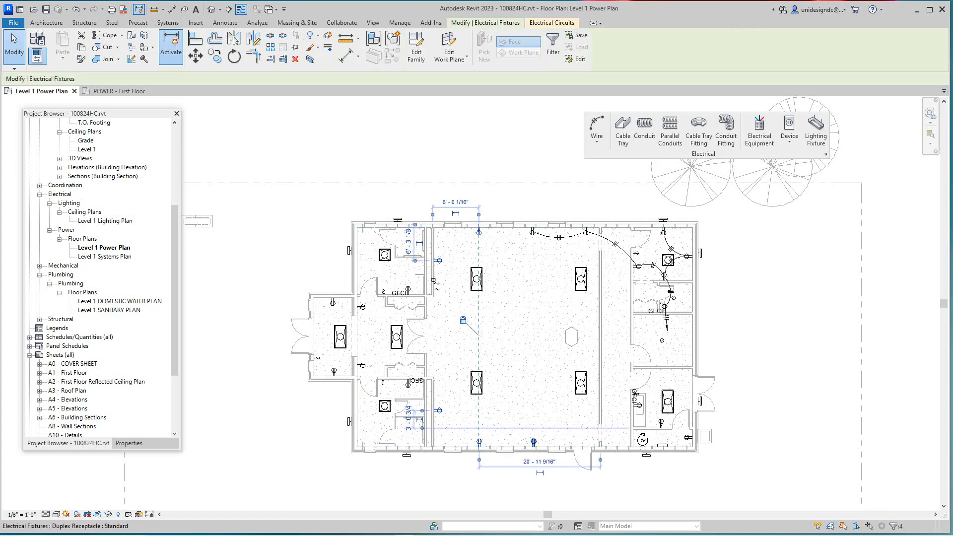
left_click(533, 442, "ctrl")
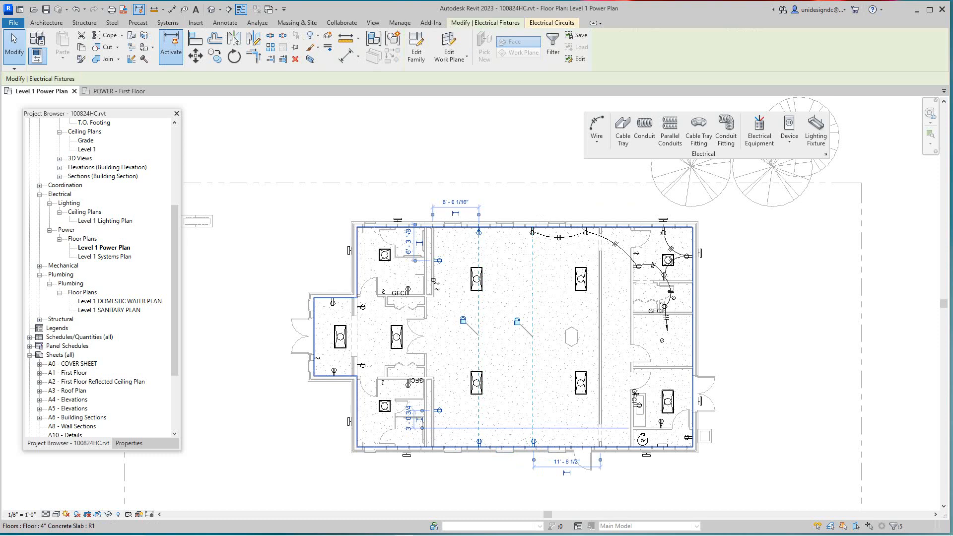
left_click(408, 289, "ctrl")
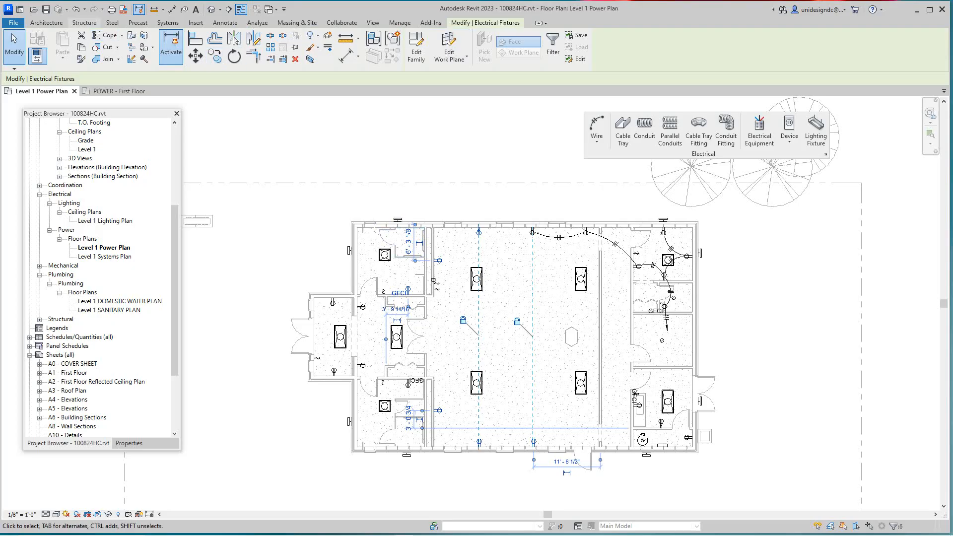
left_click(76, 9)
- Convert the temporary wiring of the upper-right receptacle circuit into arc wires
scroll(432, 331, "down", 5)
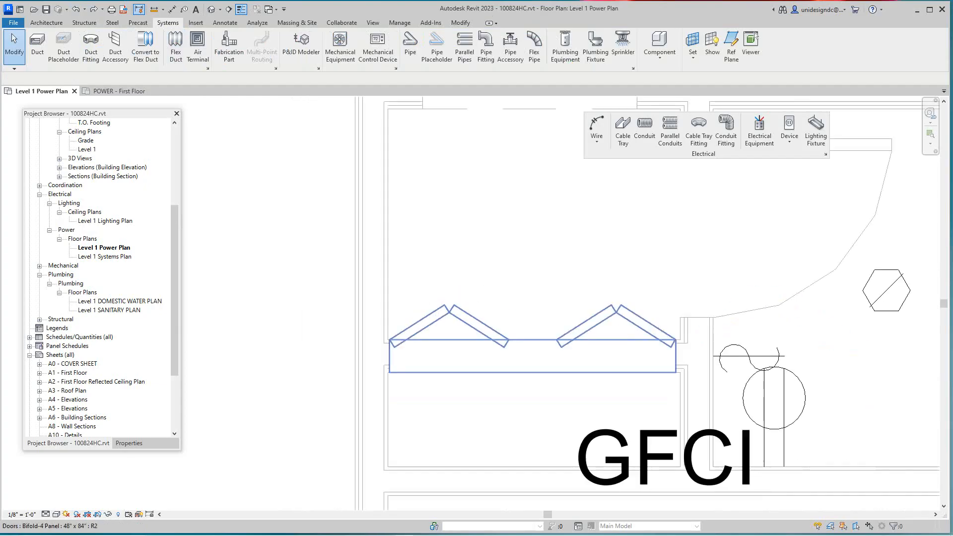
scroll(431, 329, "down", 2)
scroll(453, 312, "up", 2)
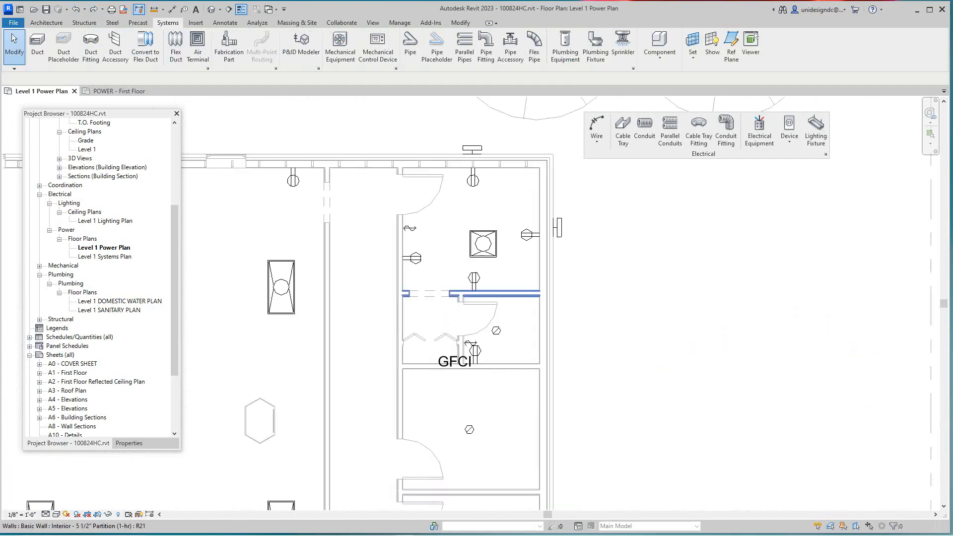
left_click(474, 278)
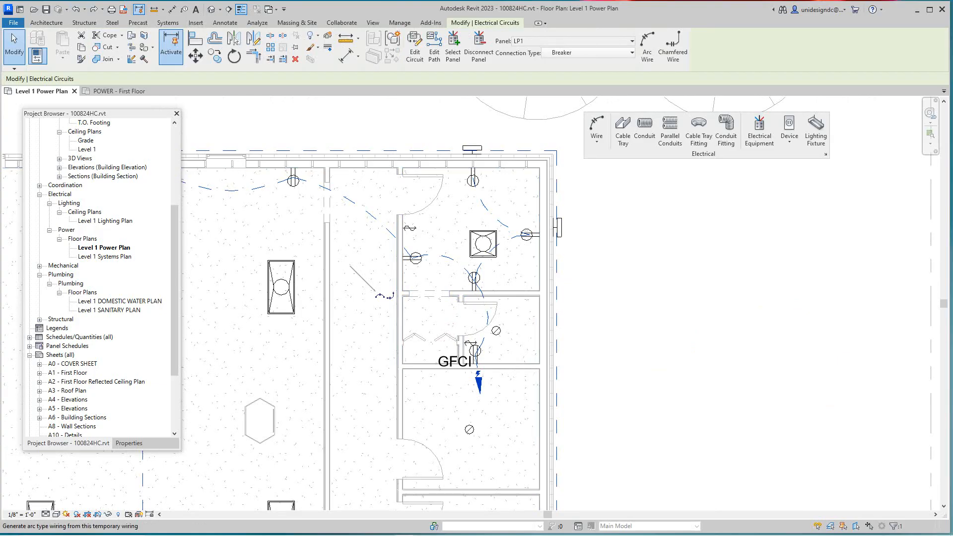
left_click(380, 297)
scroll(466, 397, "up", 2)
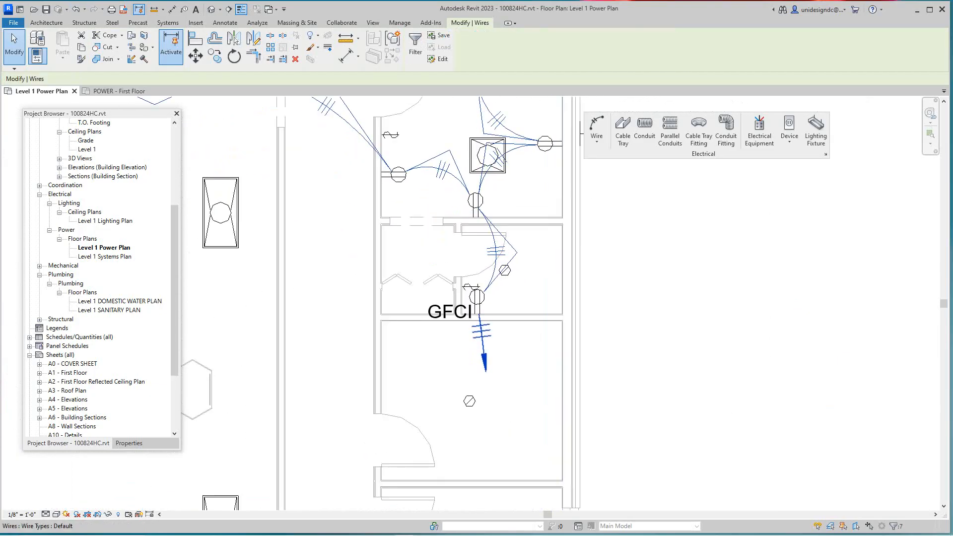
scroll(479, 326, "down", 3)
key("Escape")
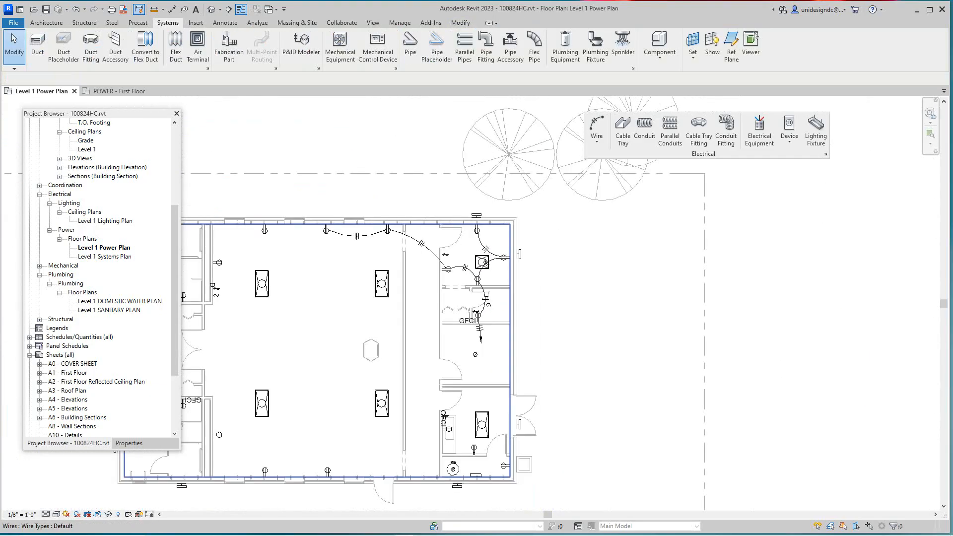
- Select the five duplex receptacles on the upper, left and lower walls of the large central room and show their electrical circuit
middle_click_drag(483, 299, 564, 302)
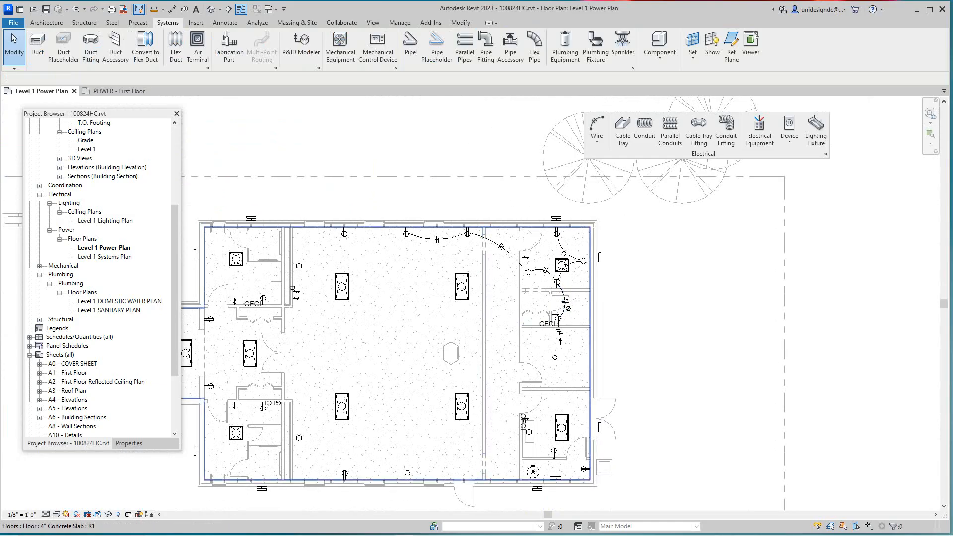
middle_click_drag(367, 268, 465, 276)
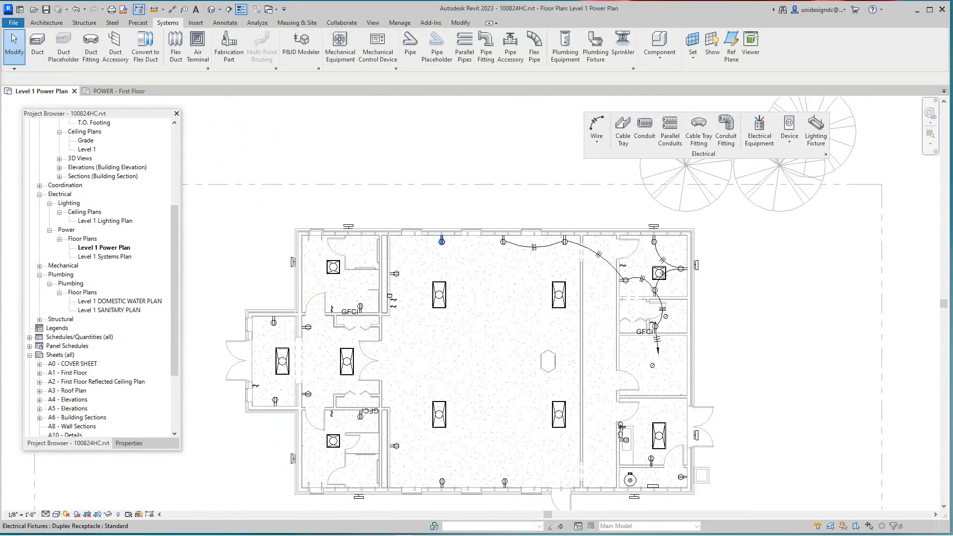
left_click(441, 242)
left_click(395, 273, "ctrl")
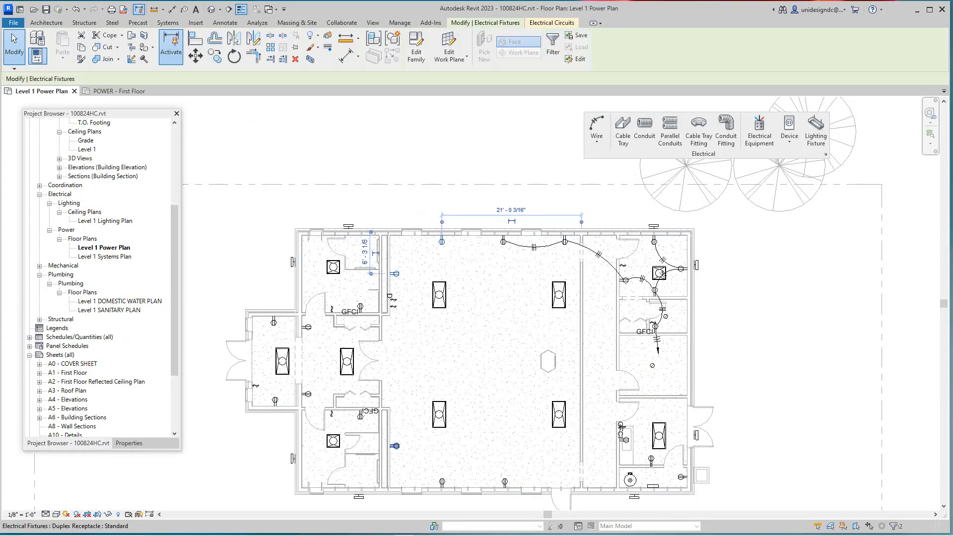
left_click(395, 446, "ctrl")
left_click(504, 482, "ctrl")
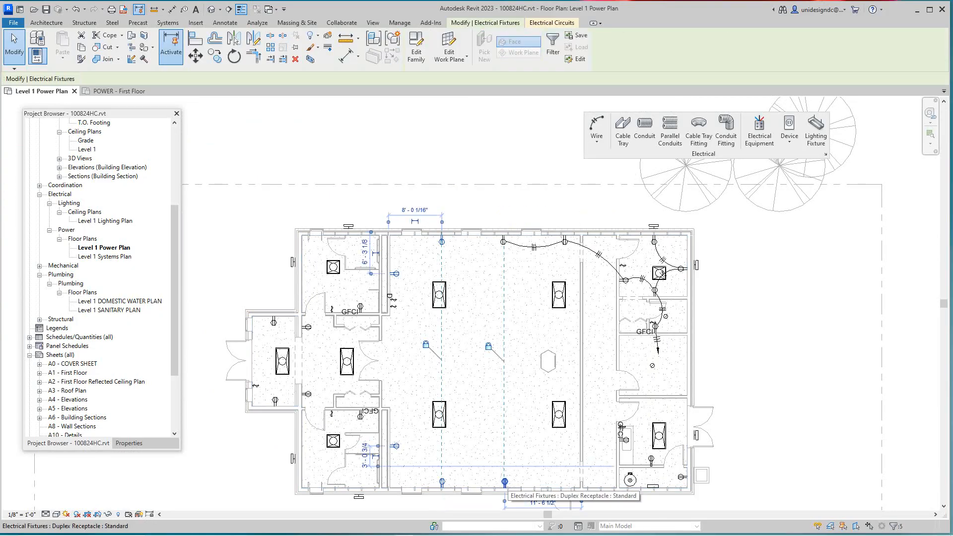
left_click(504, 482, "ctrl")
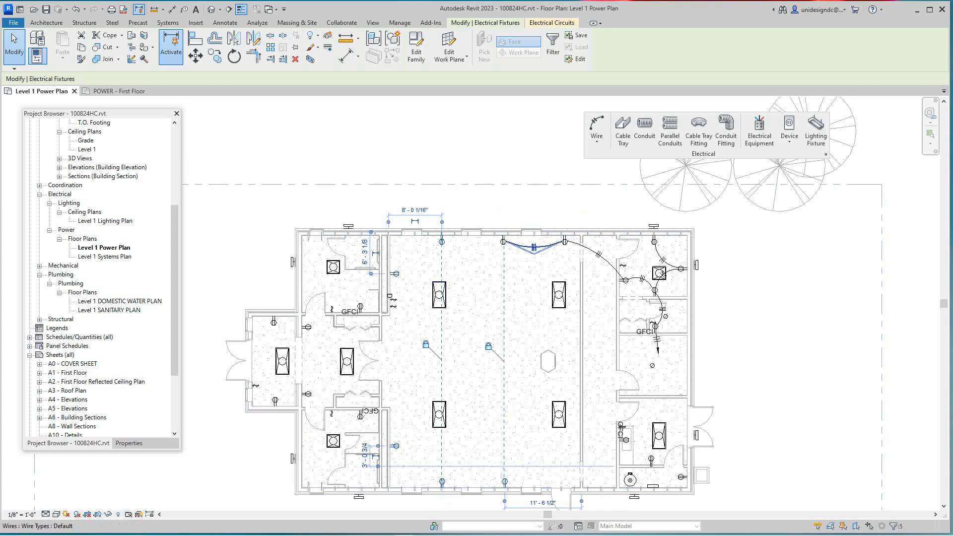
left_click(551, 23)
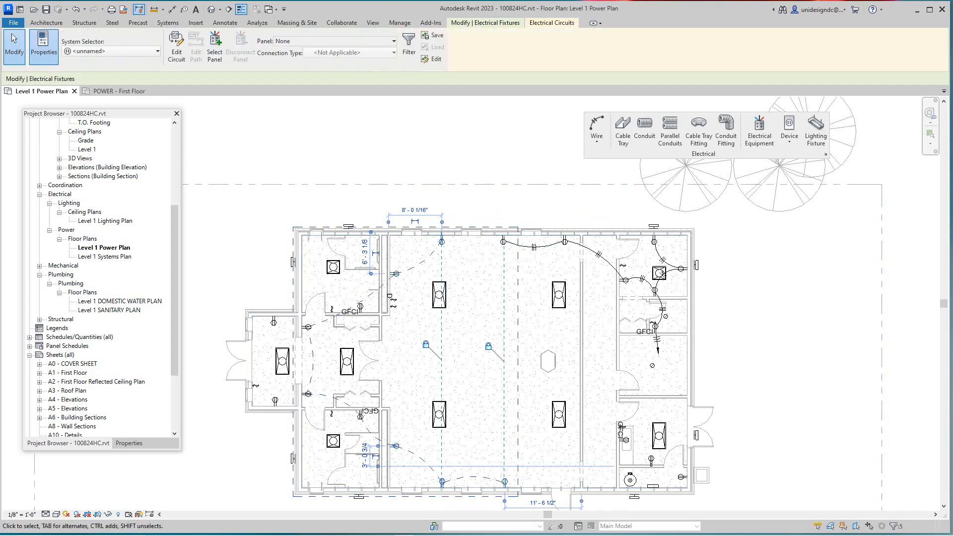
- Assign the large central room's receptacle circuit to panel LP1 and clear the selection
left_click(335, 41)
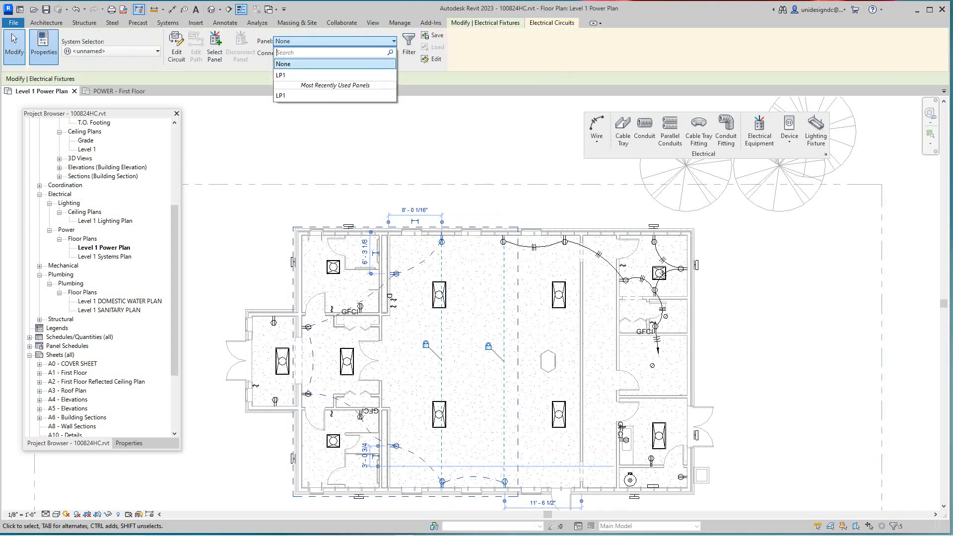
left_click(317, 95)
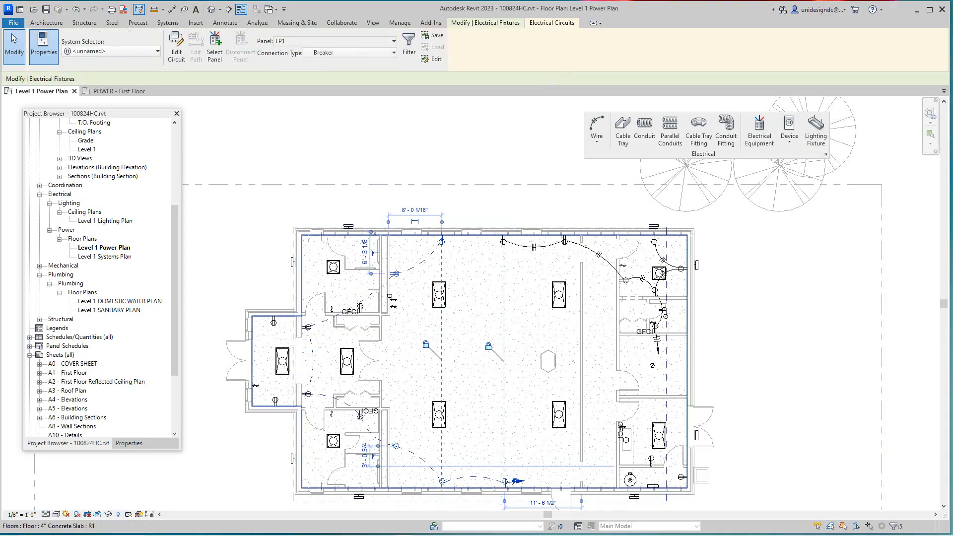
left_click(463, 404)
scroll(463, 404, "down", 2)
scroll(489, 455, "up", 2)
scroll(489, 454, "up", 1)
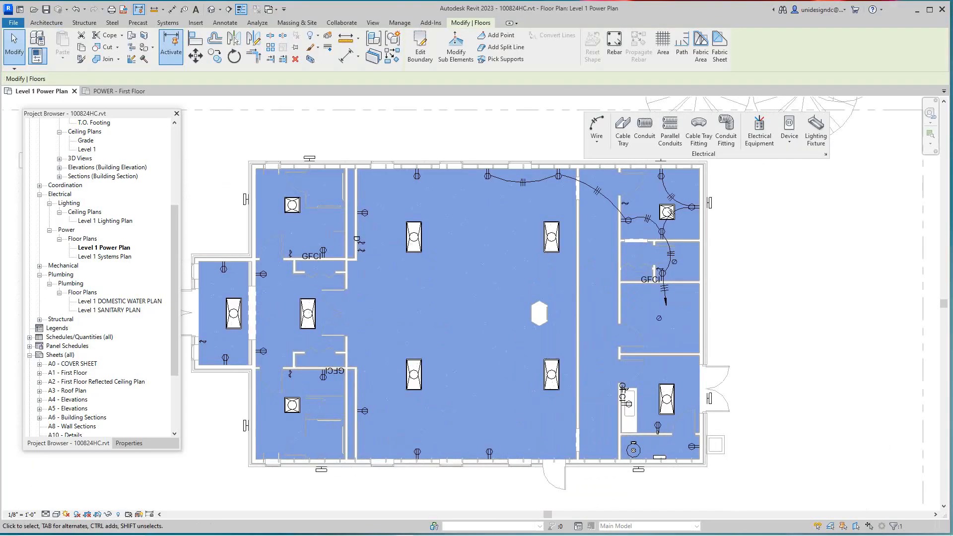
key("Escape")
- Select the receptacle circuit serving the left rooms and large central room, and generate arc-type wiring for it
key("Tab")
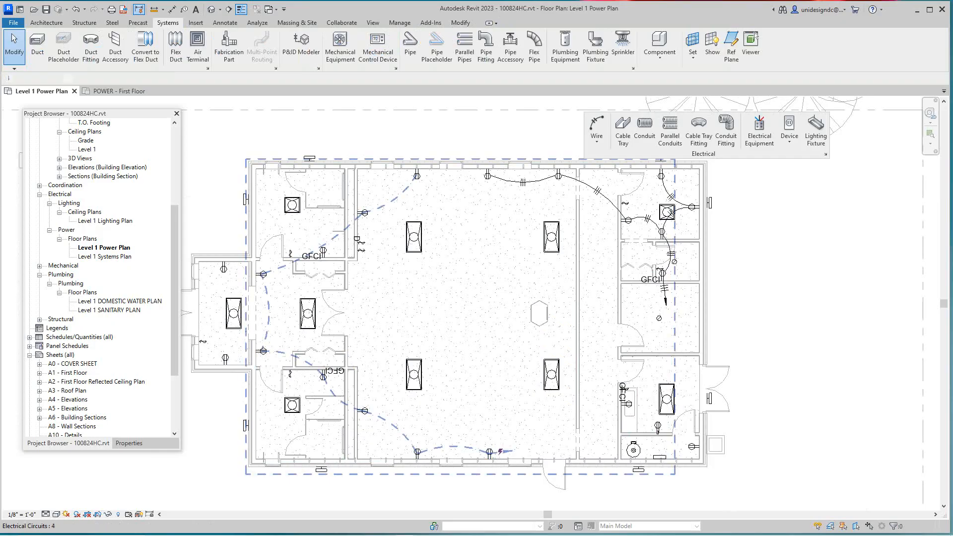
left_click(489, 452)
scroll(471, 454, "up", 1)
scroll(472, 450, "down", 5)
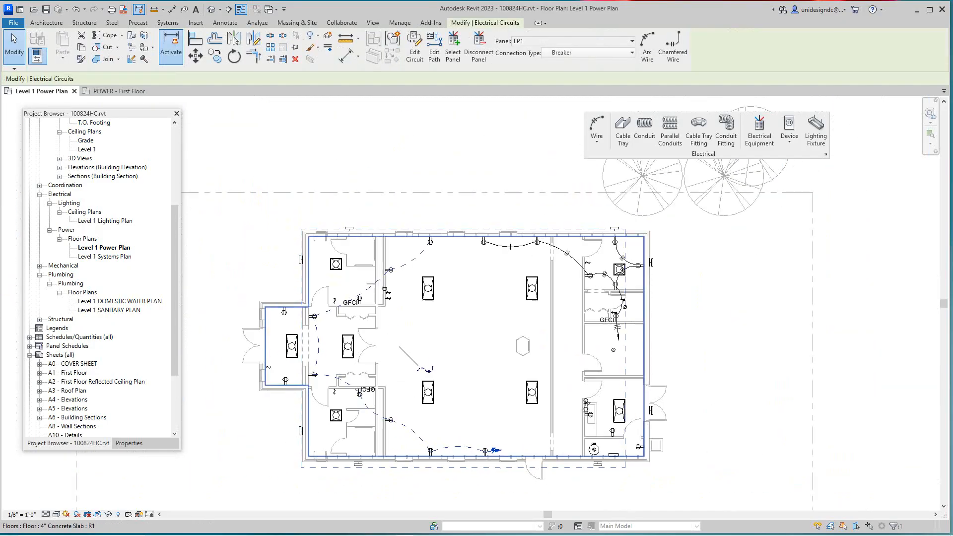
scroll(373, 265, "up", 1)
scroll(373, 268, "up", 2)
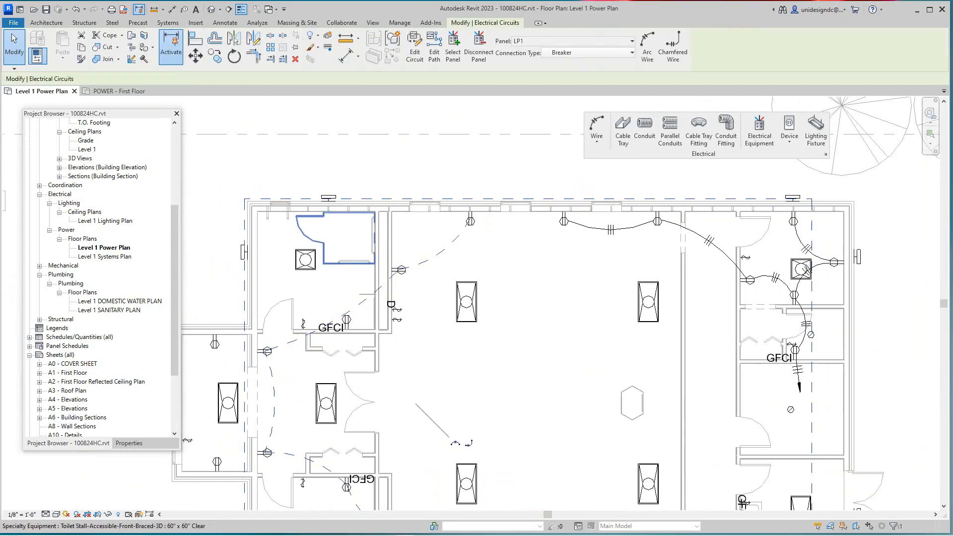
scroll(374, 274, "down", 3)
scroll(410, 352, "up", 4)
scroll(408, 392, "up", 2)
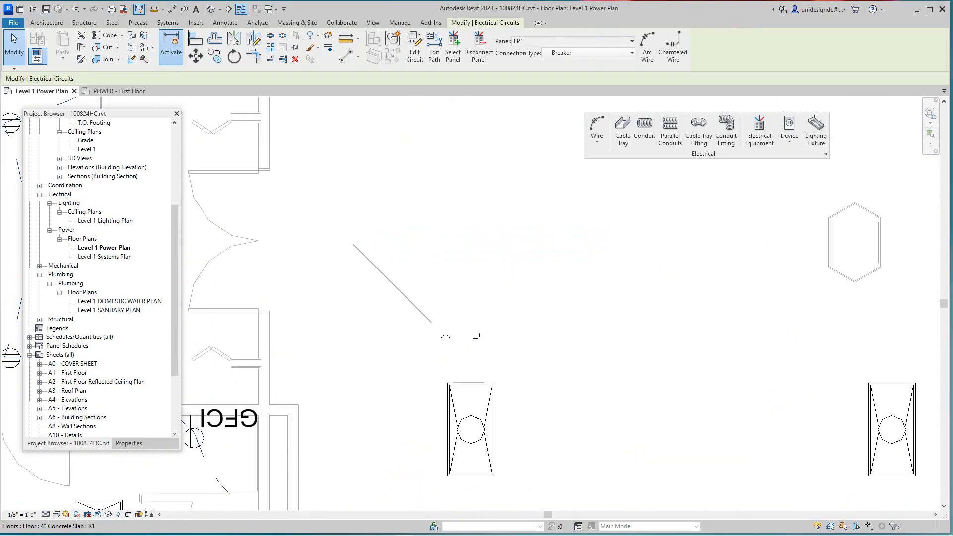
left_click(444, 337)
key("Escape")
scroll(407, 351, "down", 5)
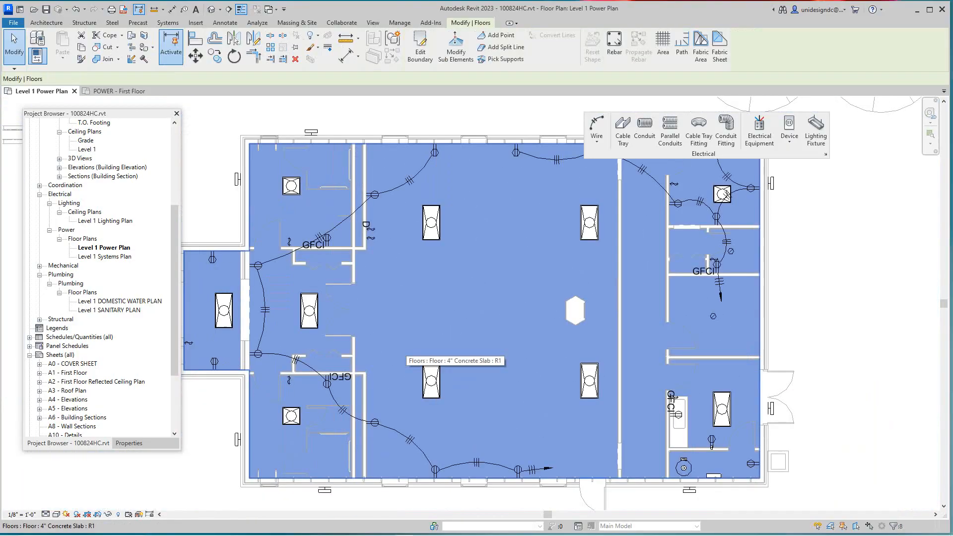
middle_click_drag(354, 263, 377, 276)
scroll(218, 474, "up", 3)
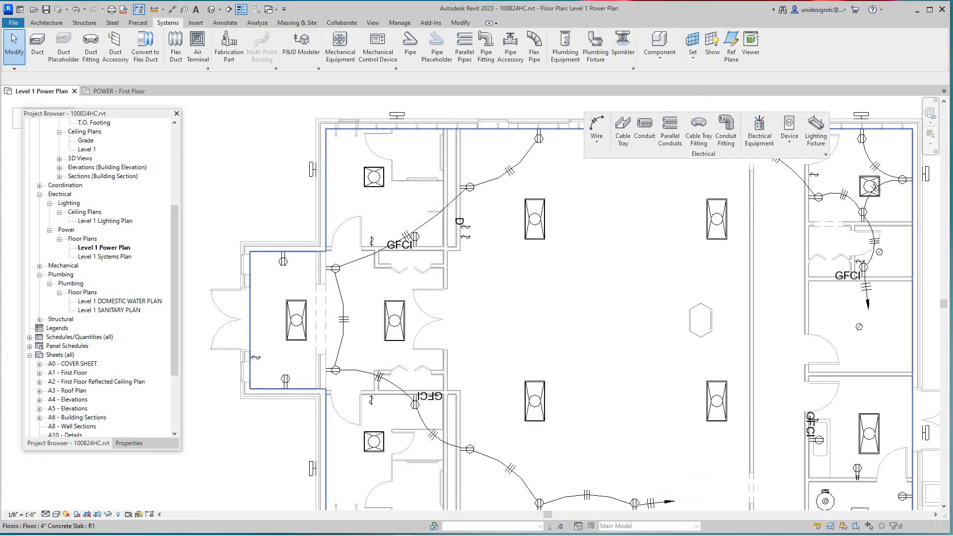
scroll(516, 278, "down", 4)
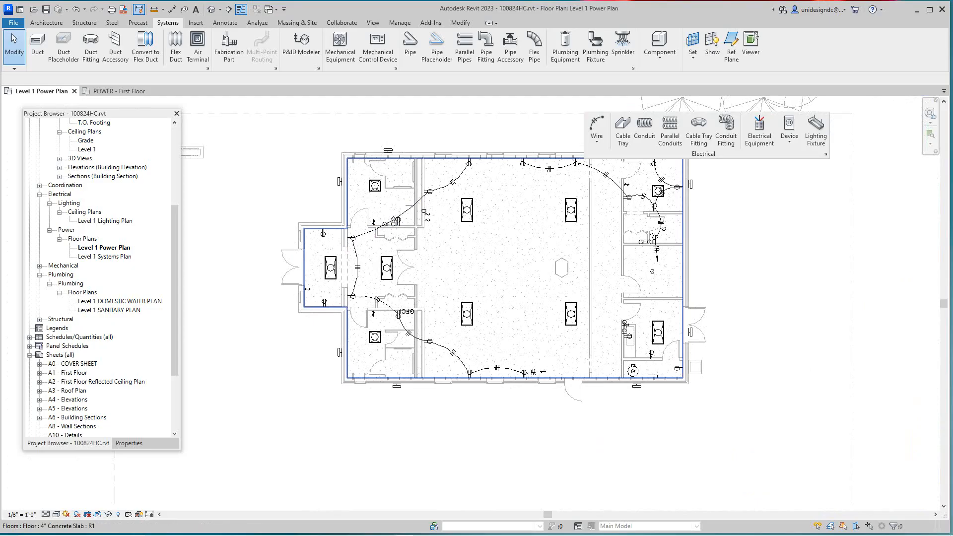
- Undo the arc wiring generated for the receptacle circuit serving the left rooms and large central room
scroll(342, 279, "up", 2)
scroll(339, 271, "down", 2)
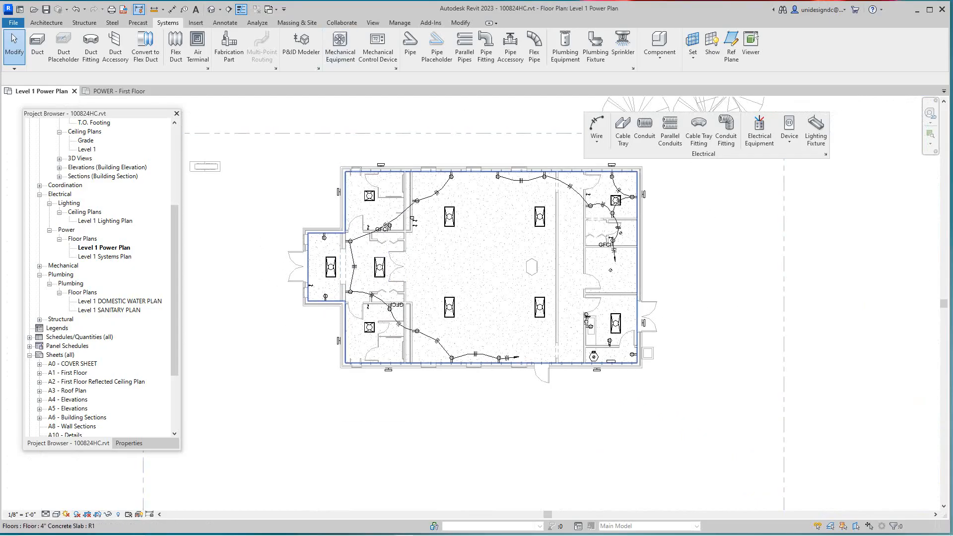
right_click(486, 185)
key("Escape")
key("Escape")
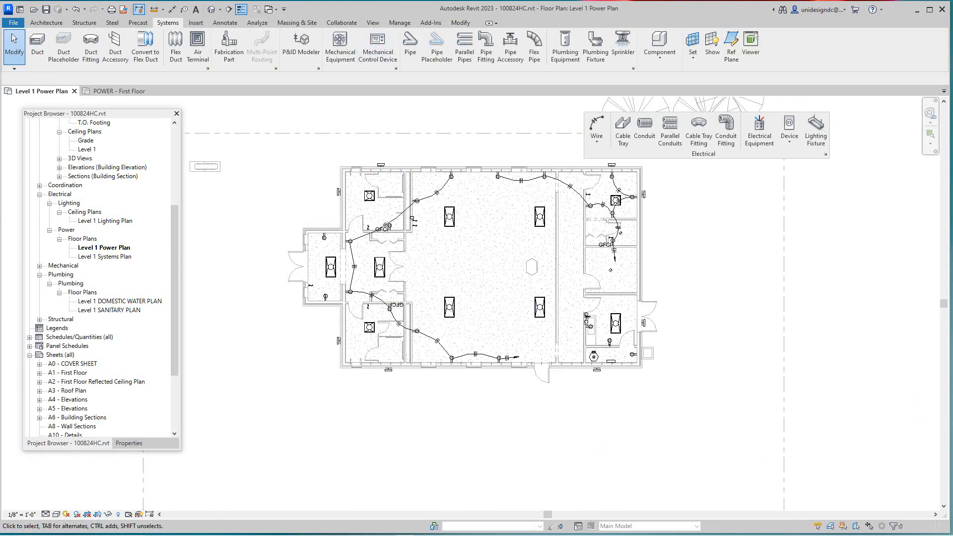
scroll(446, 273, "up", 5)
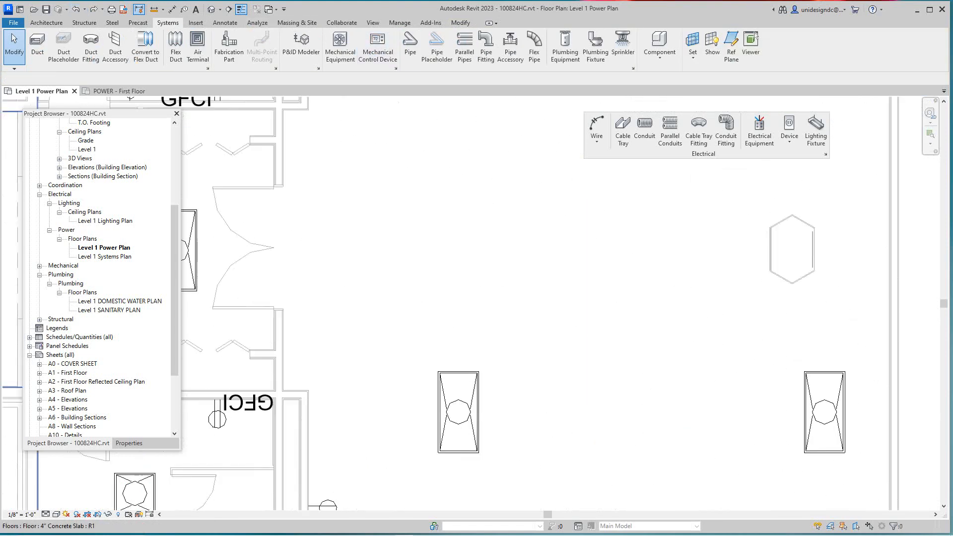
scroll(414, 350, "down", 6)
scroll(413, 278, "up", 3)
scroll(415, 278, "down", 2)
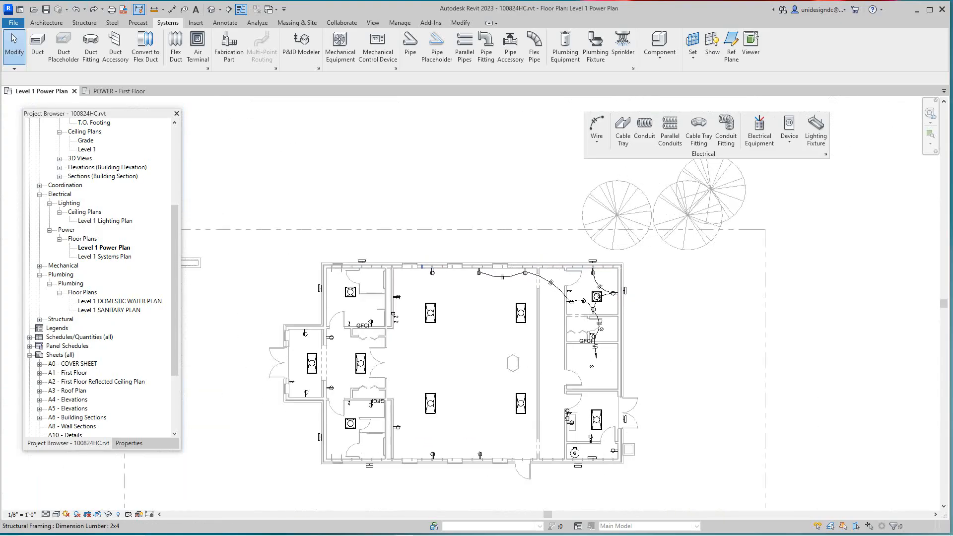
scroll(607, 473, "up", 1)
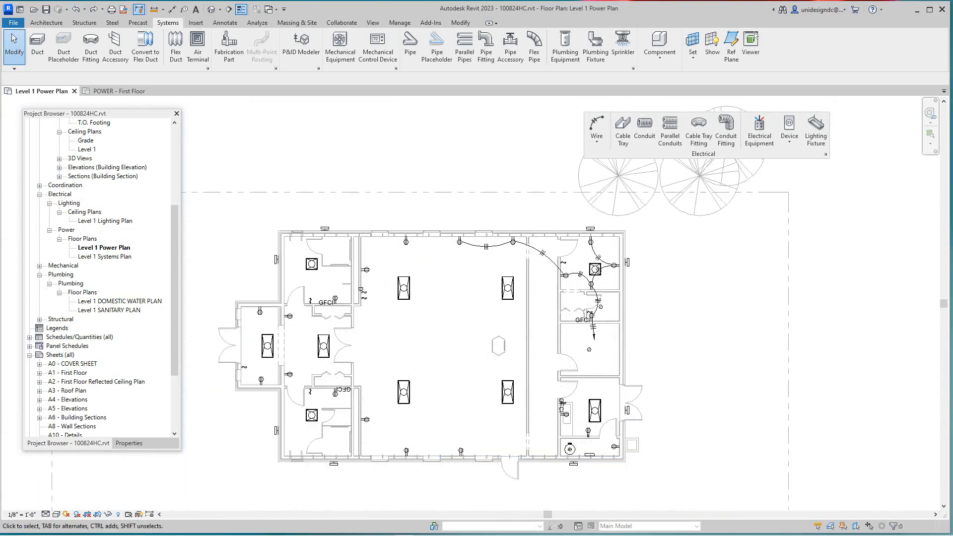
scroll(621, 472, "up", 5)
scroll(606, 441, "down", 6)
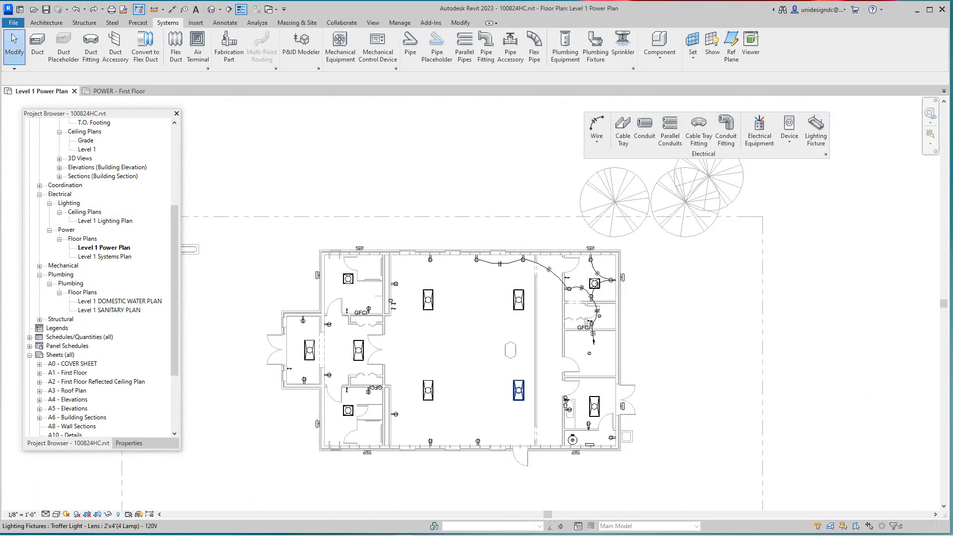
- Select the receptacles across the large central room, left rooms and entry, check their shared properties, and clear the selection
middle_click_drag(519, 391, 544, 387)
scroll(461, 268, "up", 4)
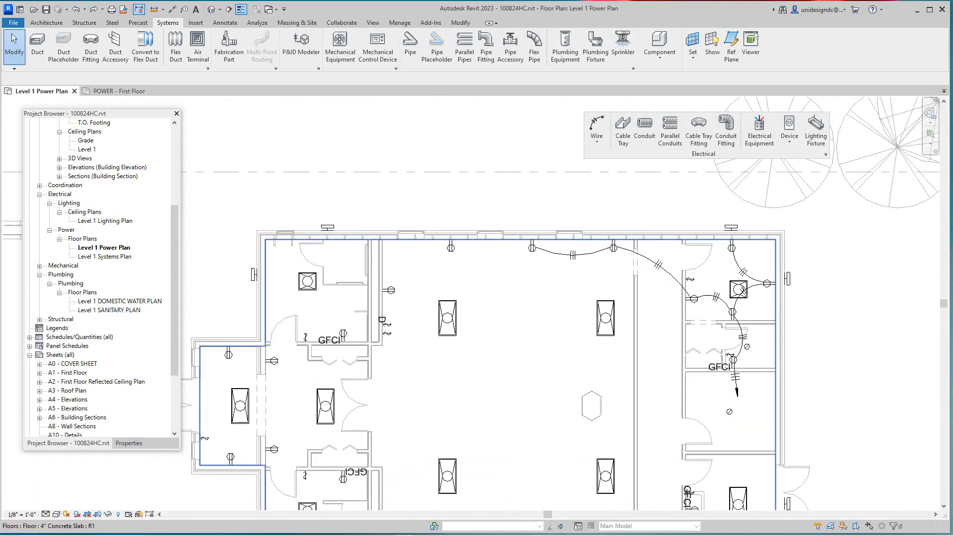
scroll(461, 268, "down", 3)
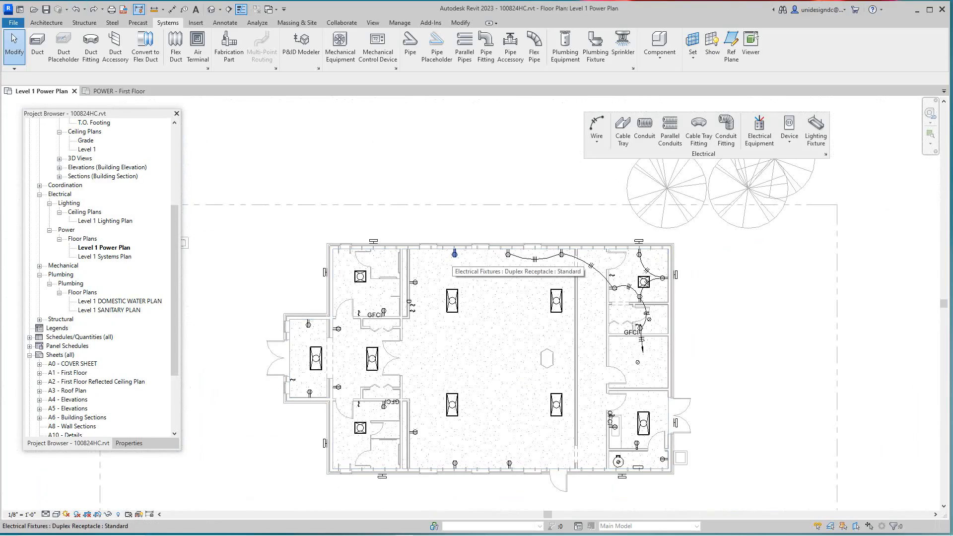
left_click(455, 254)
left_click(415, 282, "ctrl")
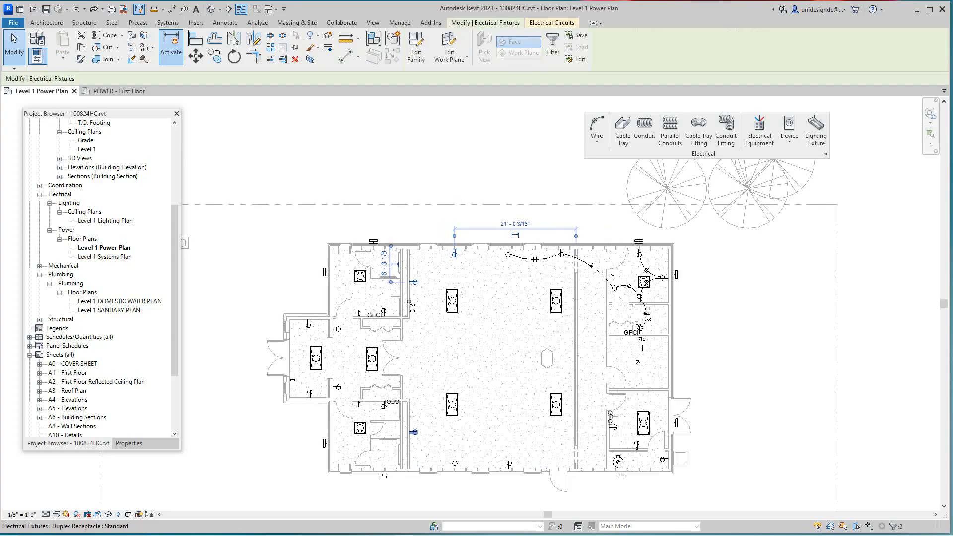
left_click(455, 464, "ctrl")
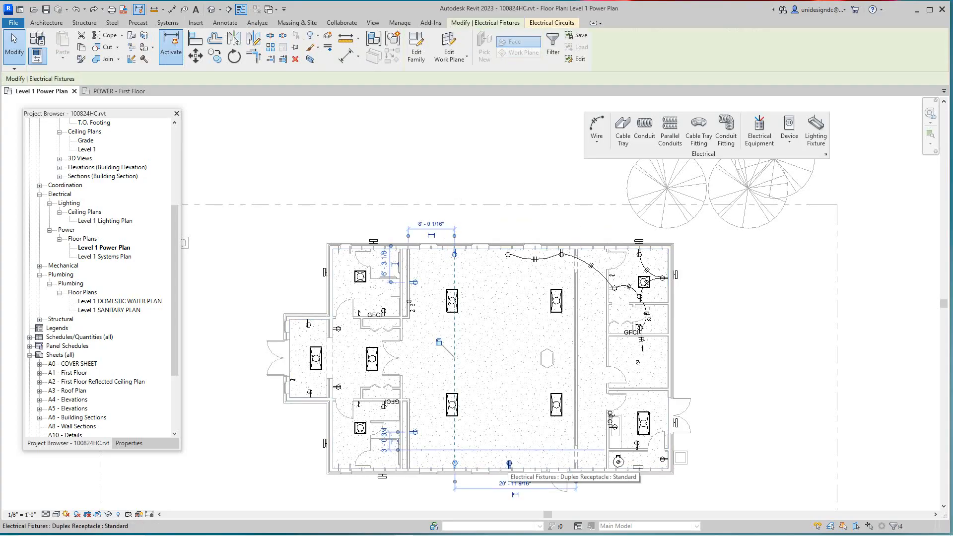
left_click(509, 464, "ctrl")
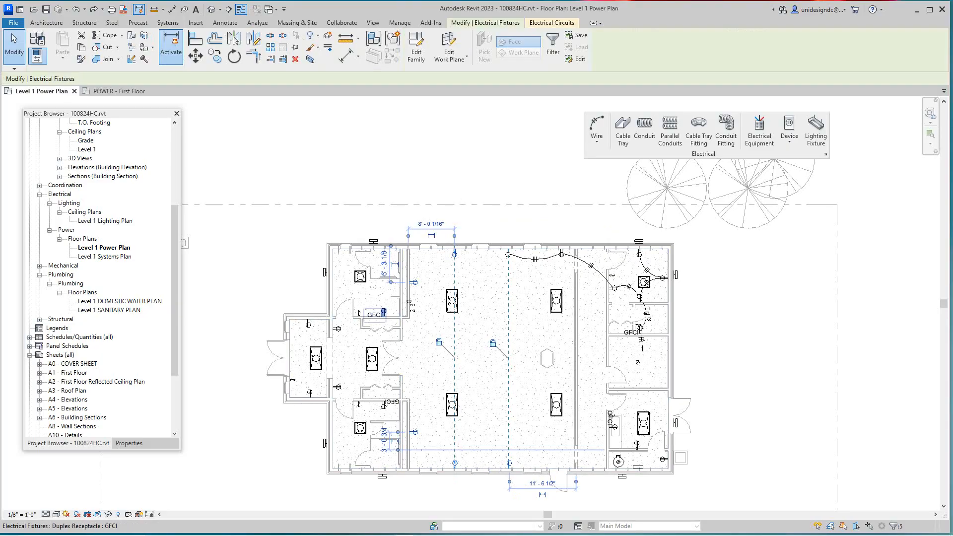
left_click(384, 311, "ctrl")
left_click(338, 329, "ctrl")
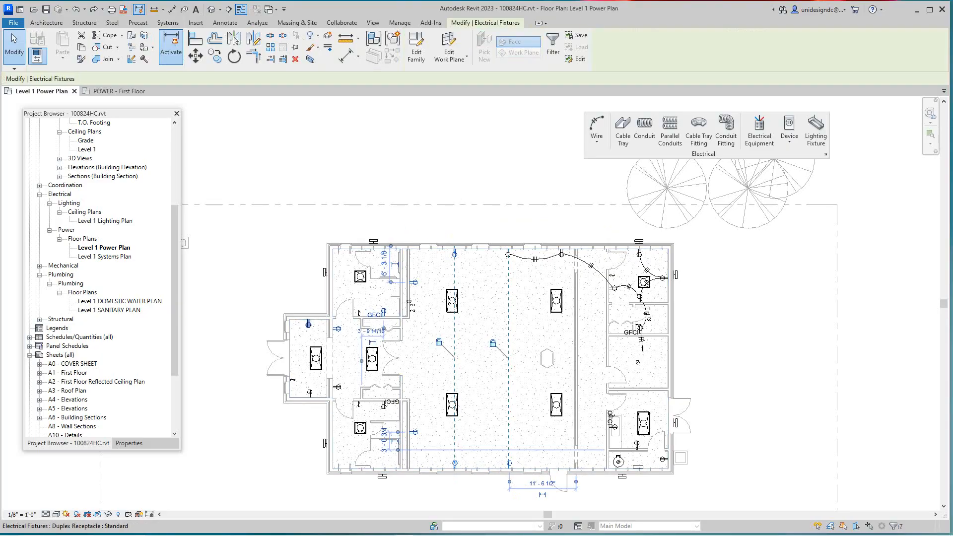
left_click(310, 393, "ctrl")
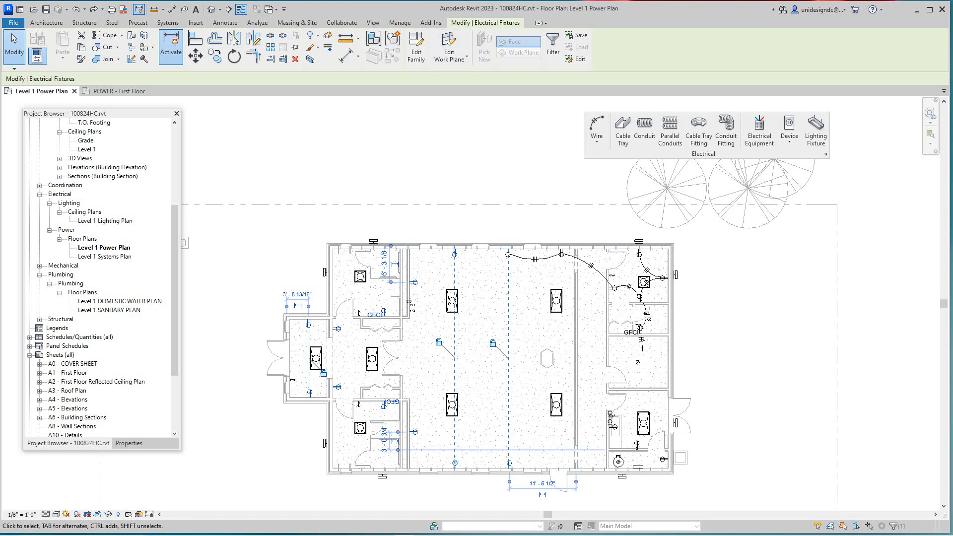
scroll(535, 140, "down", 2)
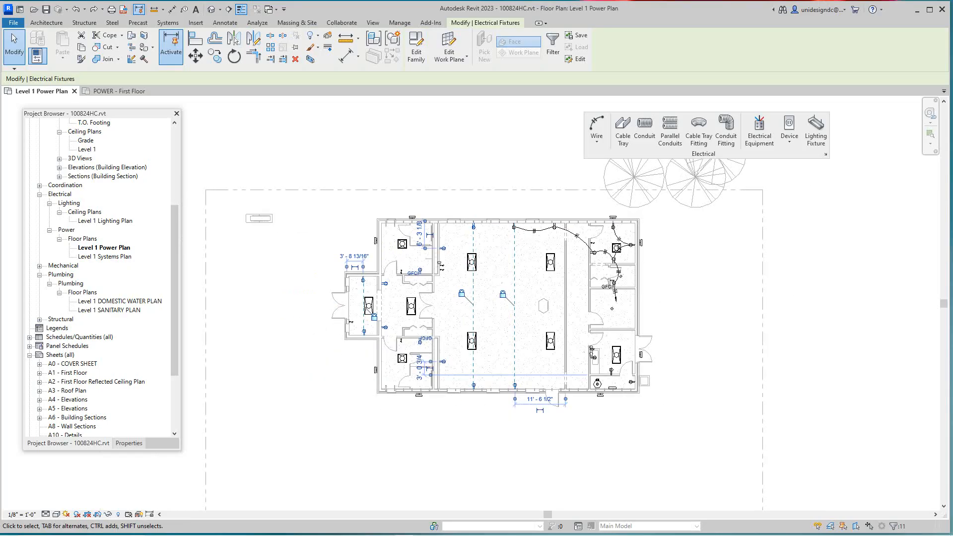
left_click(129, 443)
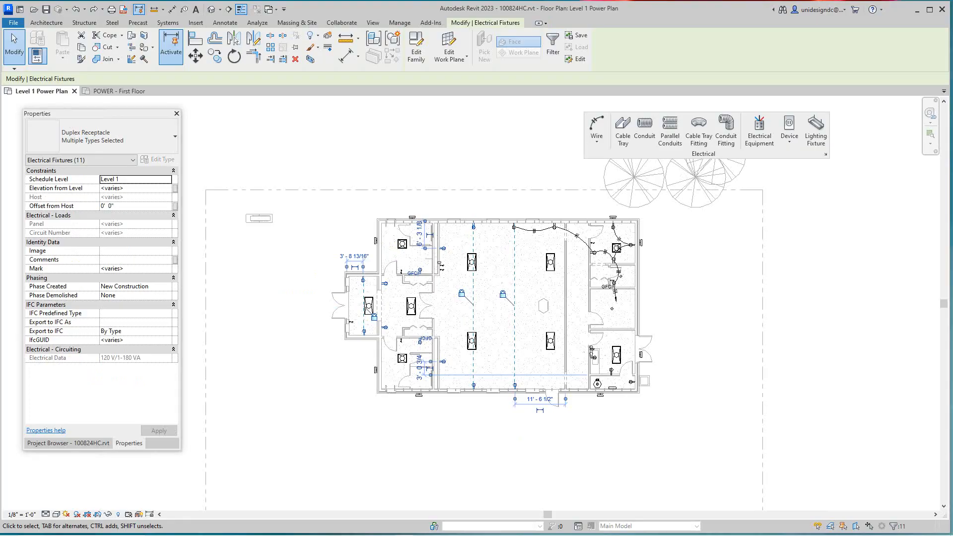
key("Escape")
- Select the seven standard duplex receptacles on circuit 4: five in the large central room and two in the hall left of it
scroll(483, 244, "up", 3)
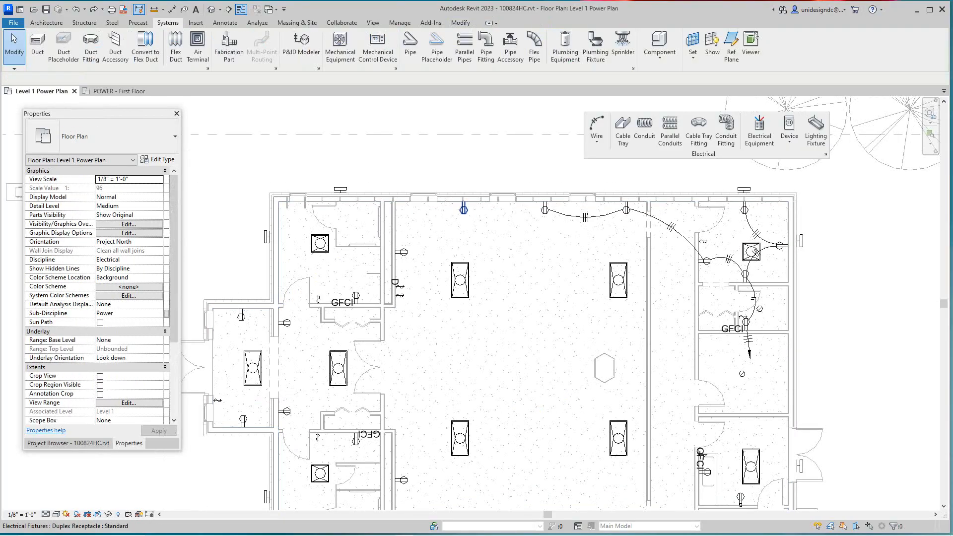
left_click(463, 210)
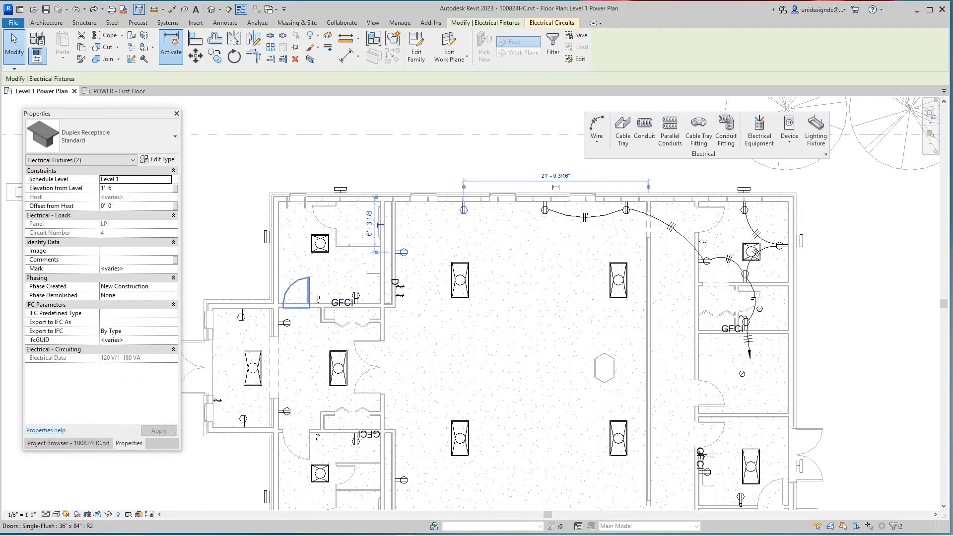
left_click(285, 322, "ctrl")
left_click(286, 324, "ctrl")
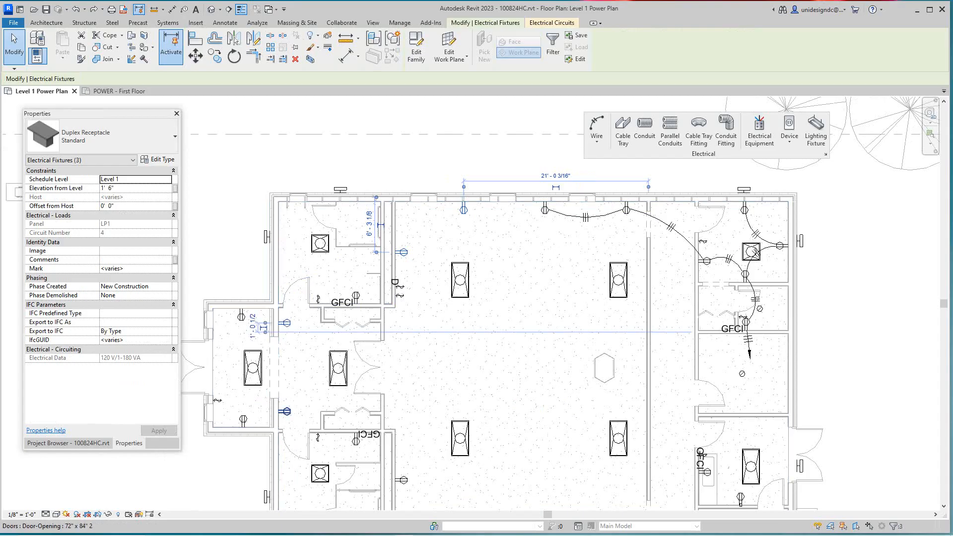
left_click(286, 411, "ctrl")
scroll(318, 417, "down", 1)
middle_click_drag(317, 417, 268, 304)
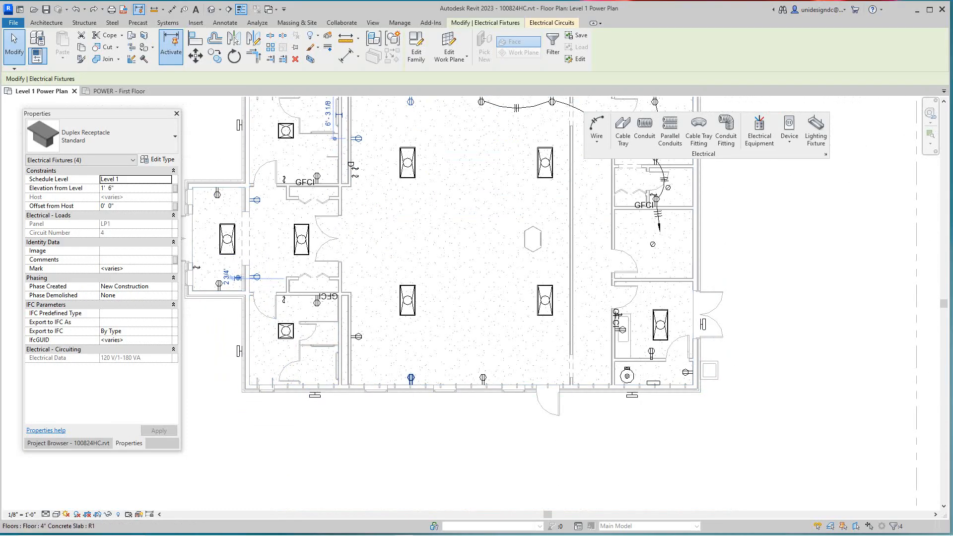
left_click(411, 378, "ctrl")
left_click(358, 337, "ctrl")
middle_click_drag(382, 278, 410, 372)
scroll(410, 373, "down", 1)
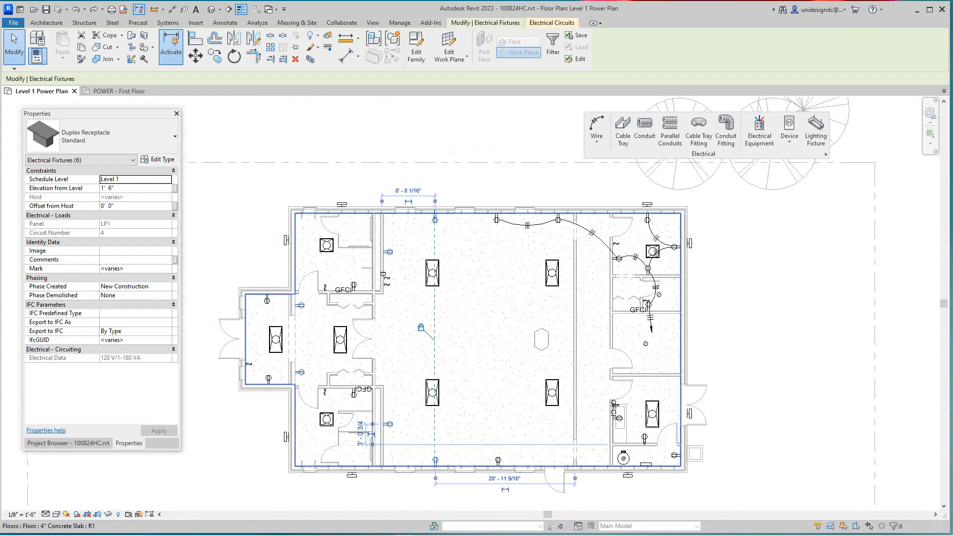
left_click(498, 460, "ctrl")
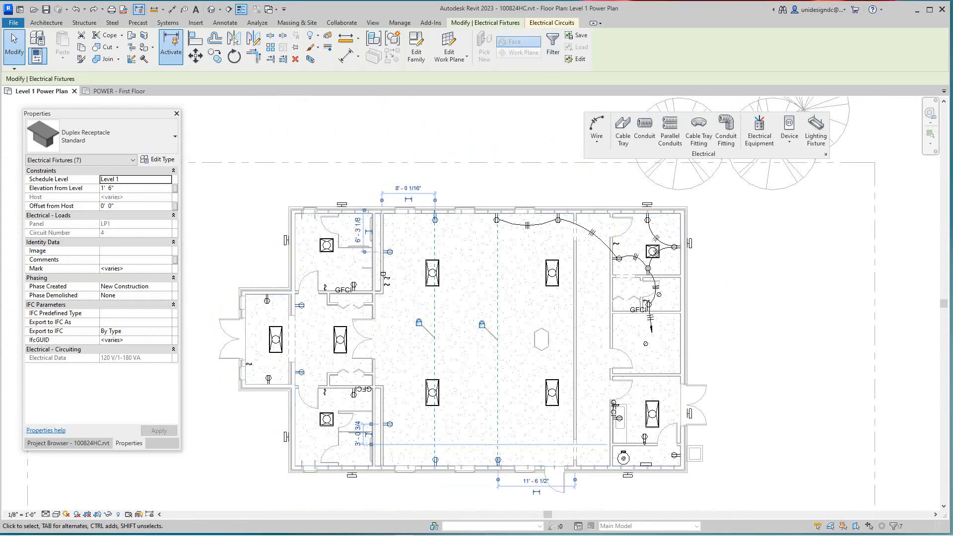
- Show the selected receptacles' electrical circuit, assign it to panel LP1, and clear the selection
left_click(552, 23)
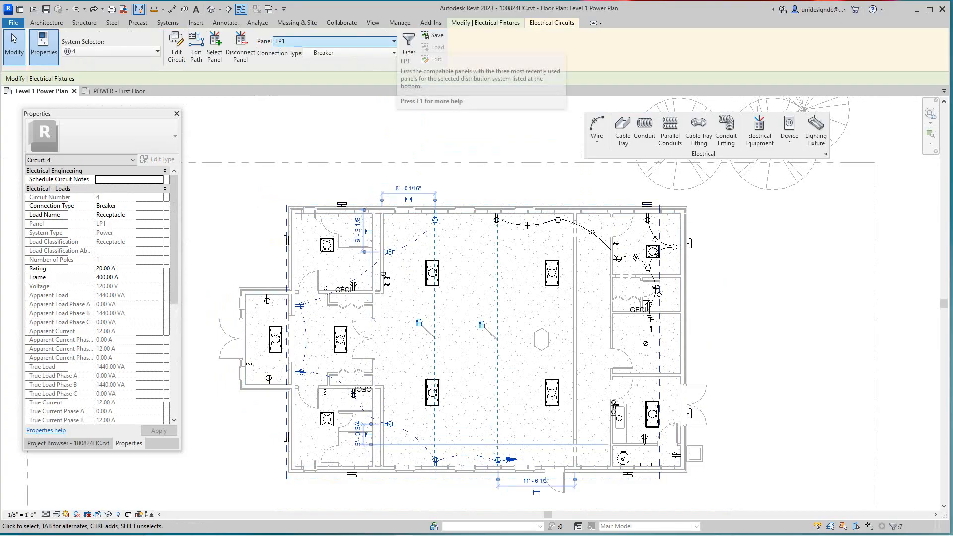
left_click(392, 41)
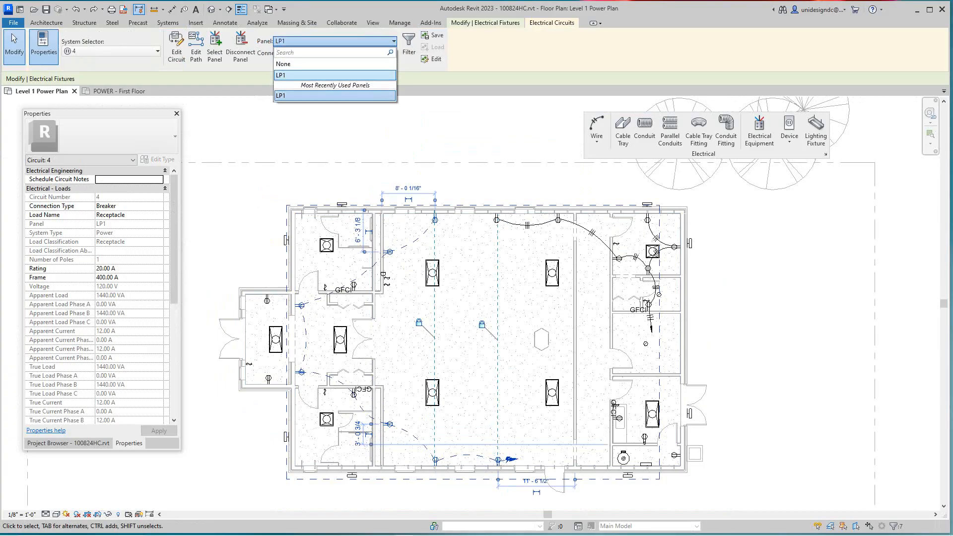
left_click(335, 76)
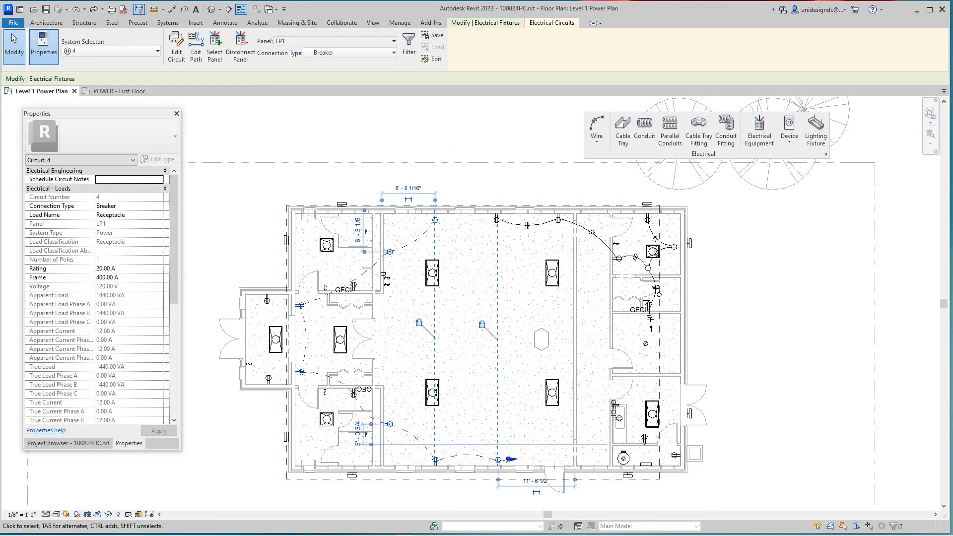
key("Escape")
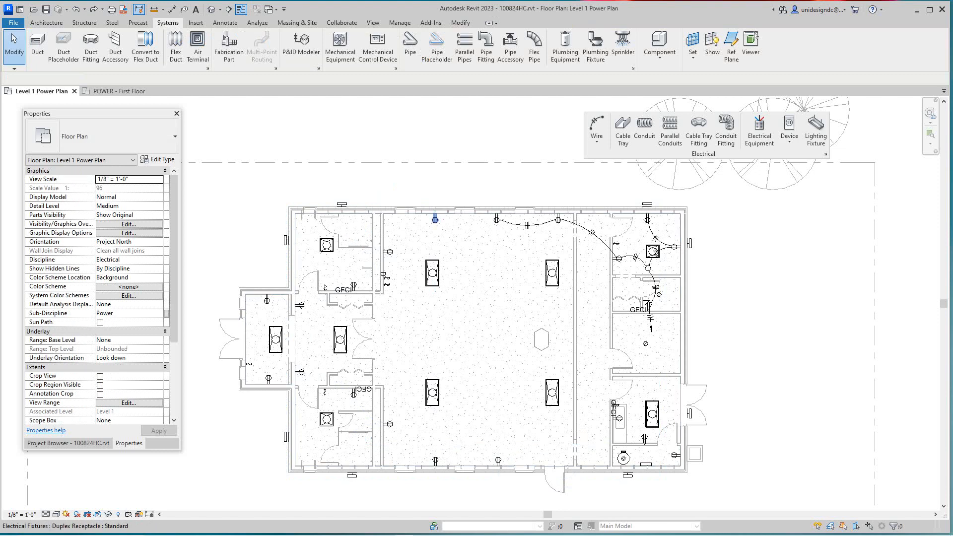
- Select circuit 4 through the central room's upper-wall receptacle, convert its temporary wiring into arc wires, and clear the selection
key("Tab")
left_click(435, 219)
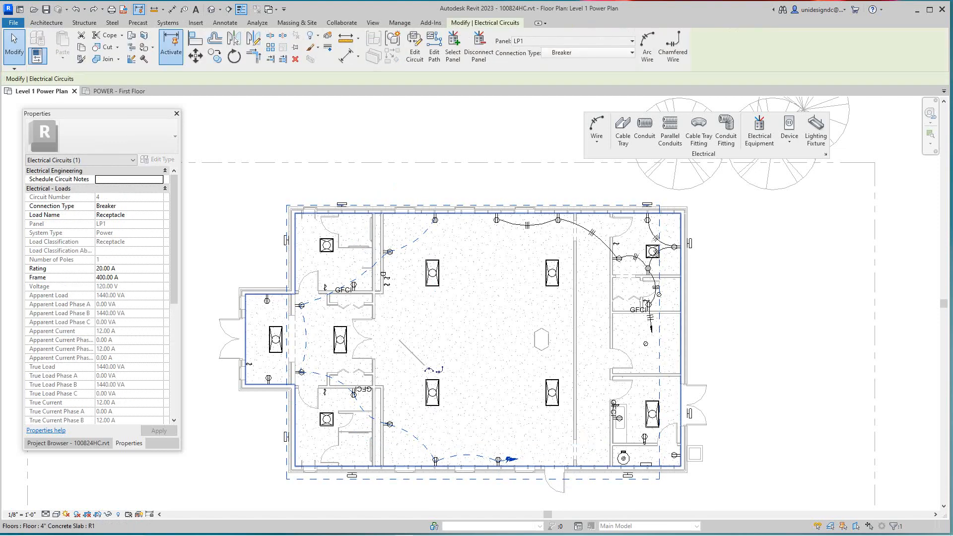
left_click(429, 369)
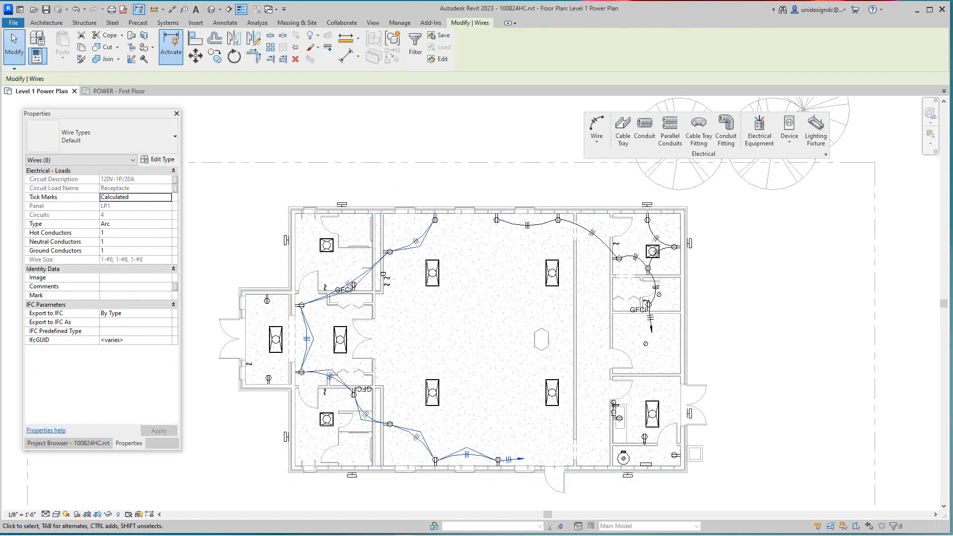
key("Escape")
- Examine the arc wiring across the floor plan and the receptacles in the lower-right rooms
scroll(476, 318, "down", 1)
middle_click_drag(476, 318, 489, 280)
scroll(616, 371, "up", 4)
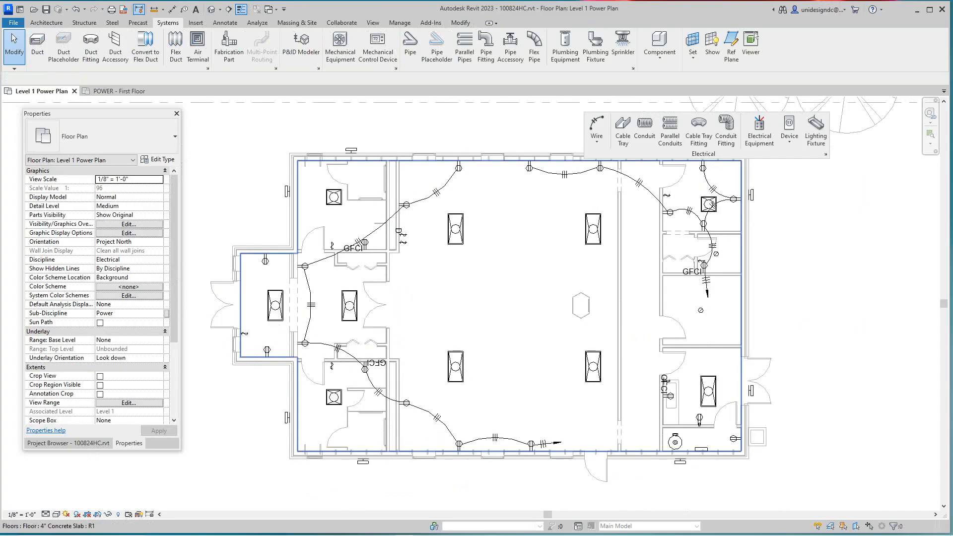
scroll(526, 437, "down", 3)
scroll(622, 458, "up", 7)
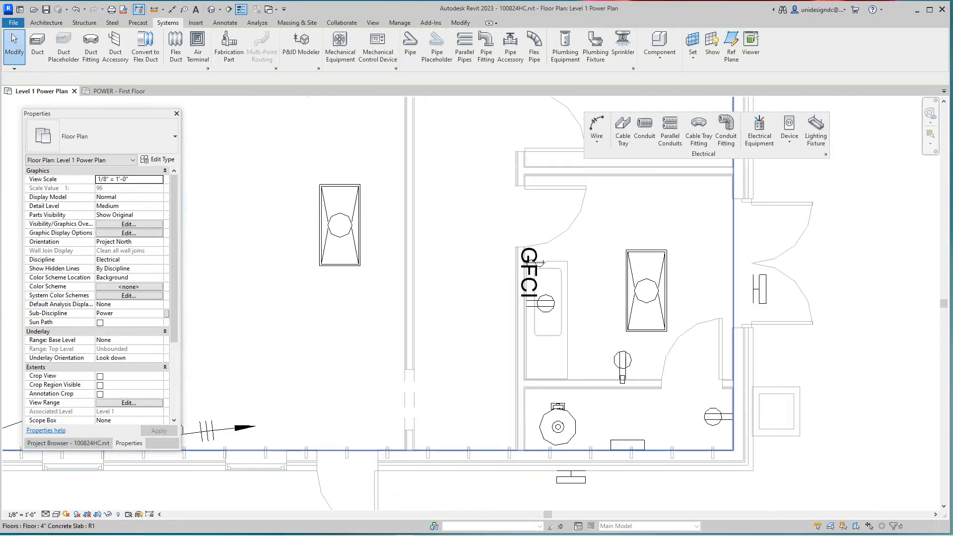
scroll(623, 450, "down", 5)
middle_click_drag(624, 451, 607, 442)
scroll(496, 499, "down", 3)
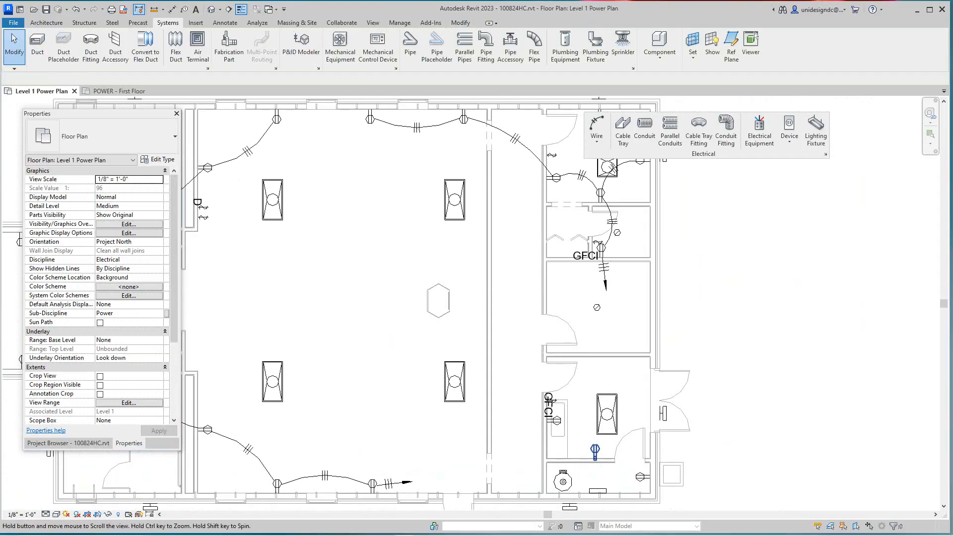
scroll(581, 464, "up", 2)
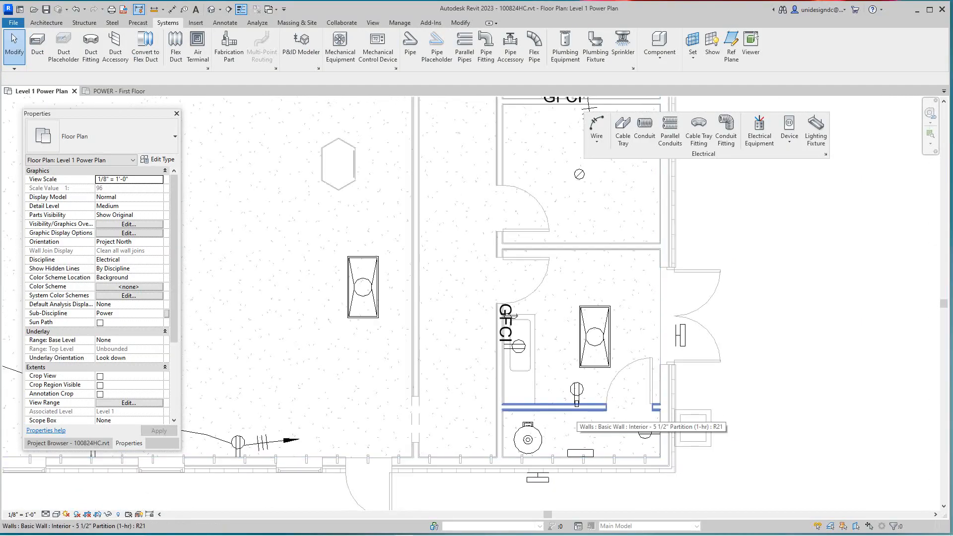
scroll(576, 392, "down", 3)
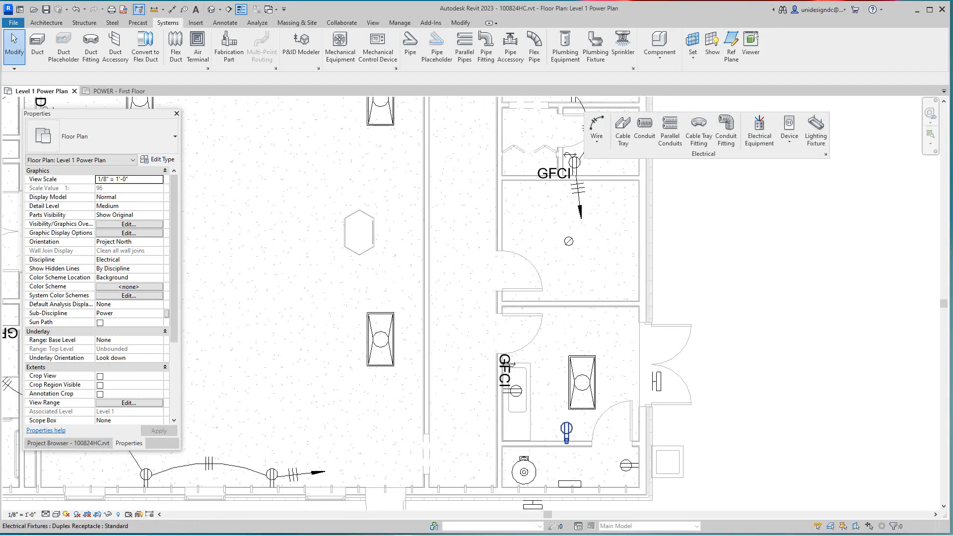
scroll(576, 434, "up", 2)
scroll(566, 433, "down", 3)
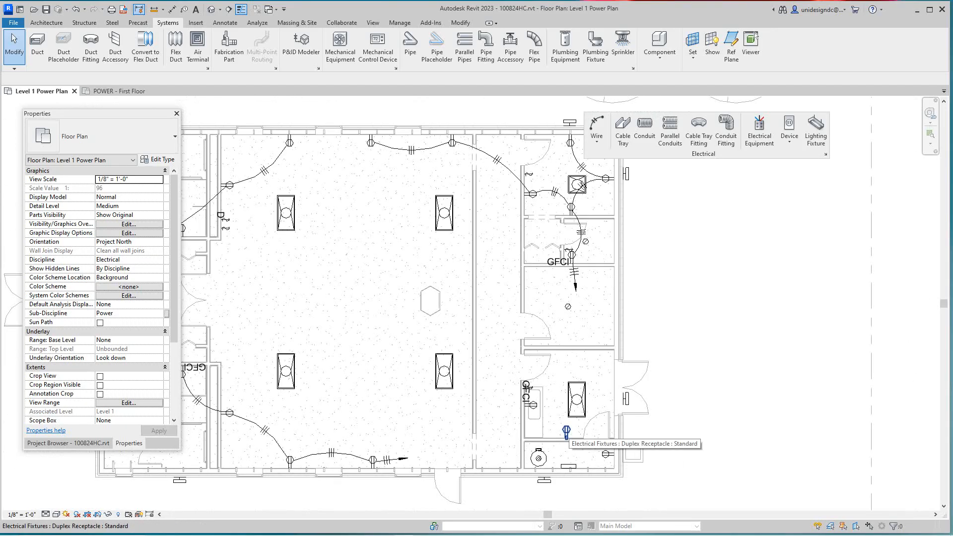
scroll(567, 432, "up", 3)
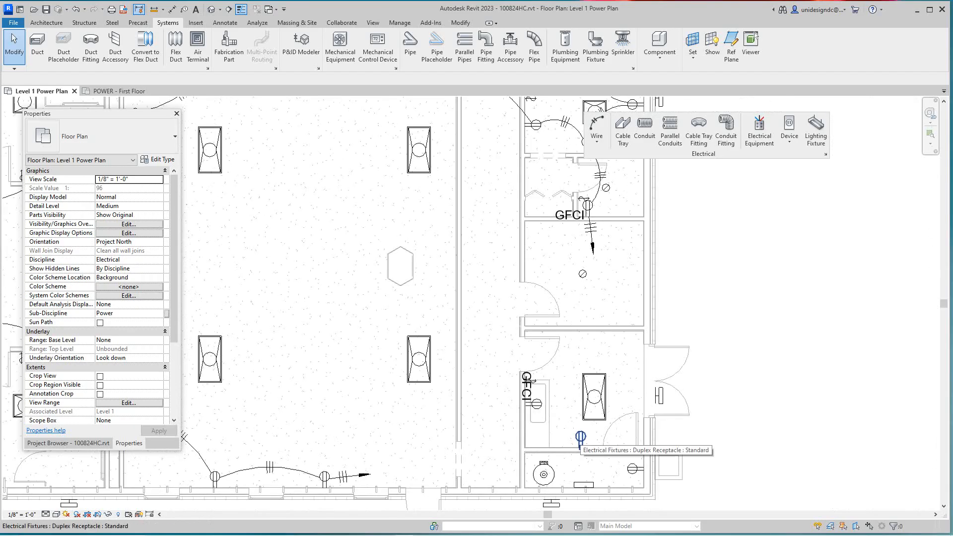
left_click(579, 443)
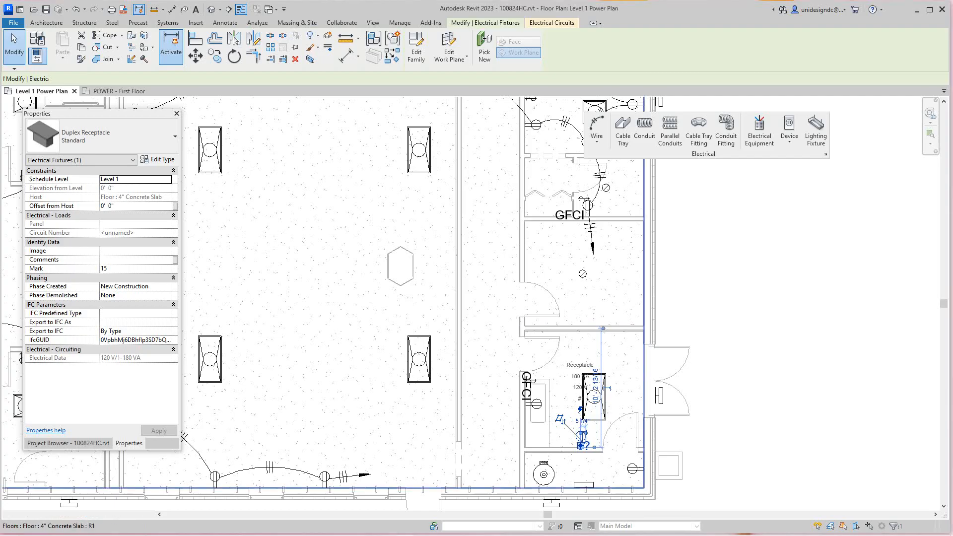
left_click(536, 404, "ctrl")
scroll(549, 416, "up", 10)
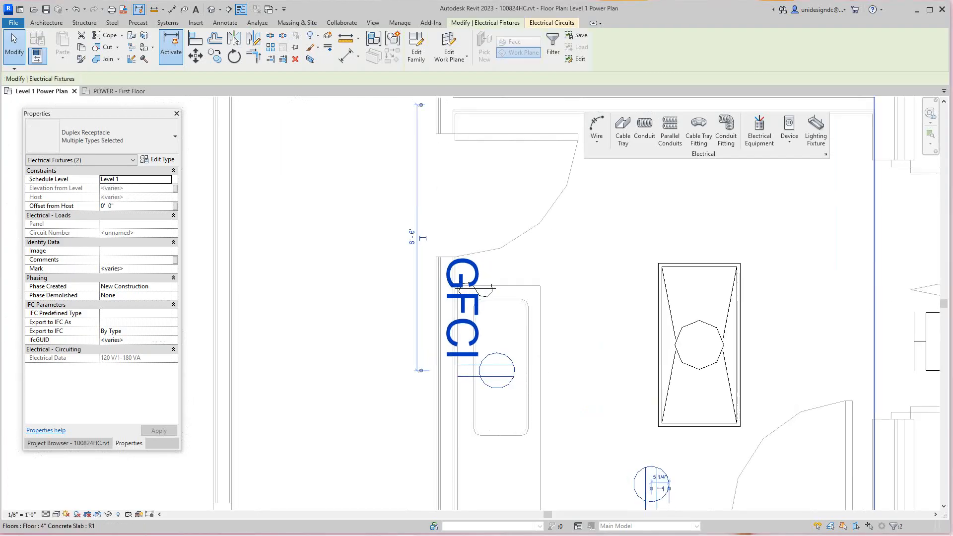
left_click(525, 361)
scroll(524, 366, "down", 5)
middle_click_drag(524, 365, 484, 324)
key("Escape")
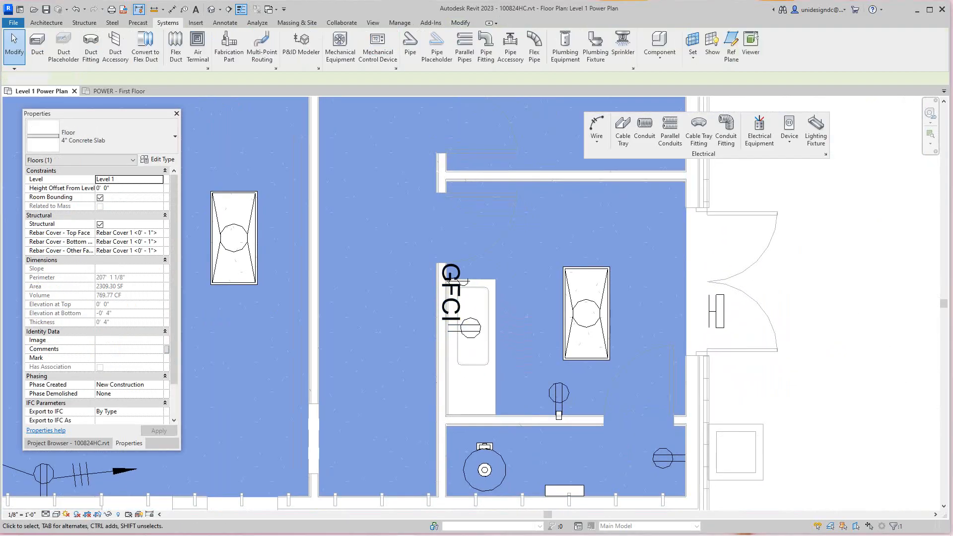
- Select three duplex receptacles in the lower-right rooms: the GFCI by the sink, the one on the partition wall, and the one in the room below
left_click(464, 281)
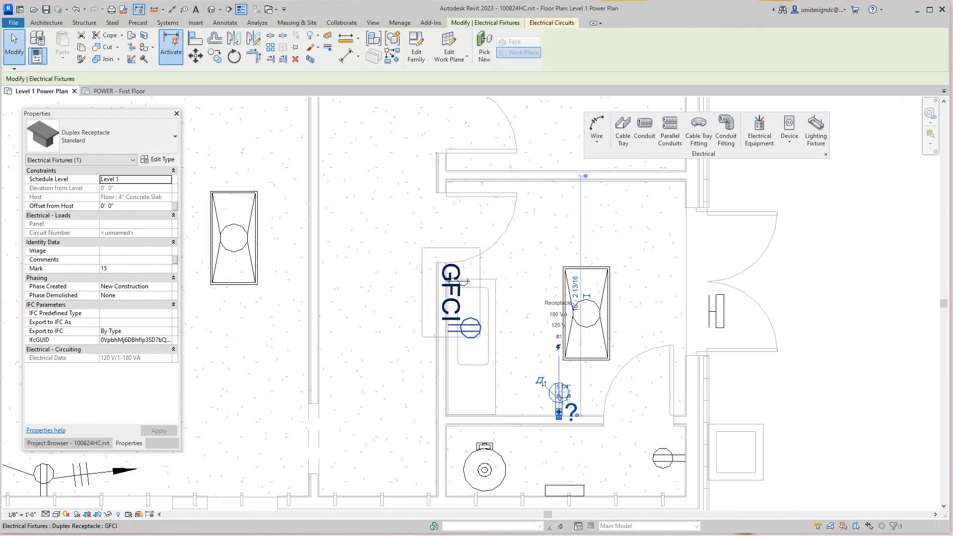
left_click(471, 328, "ctrl")
scroll(471, 328, "down", 4)
middle_click_drag(470, 328, 475, 383)
scroll(478, 380, "up", 1)
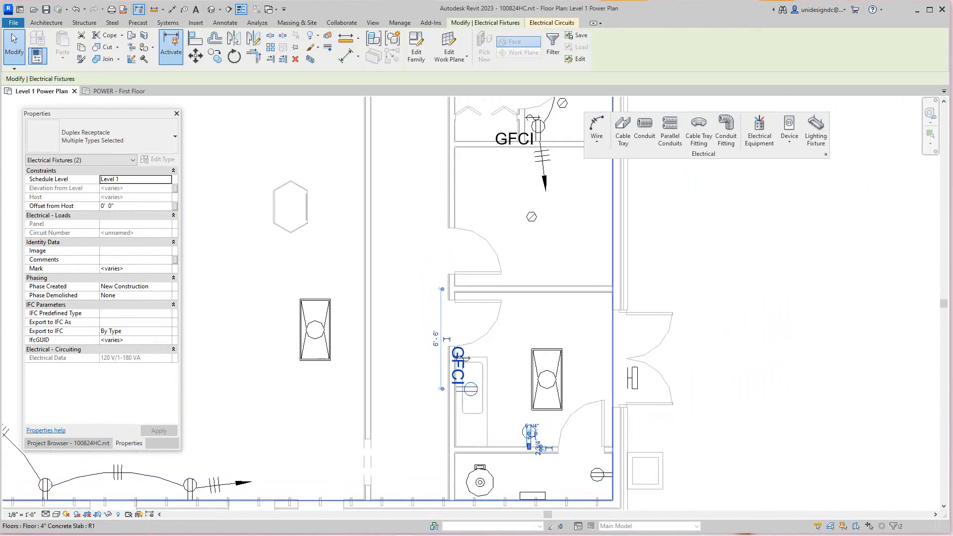
scroll(527, 286, "down", 3)
left_click(574, 408, "ctrl")
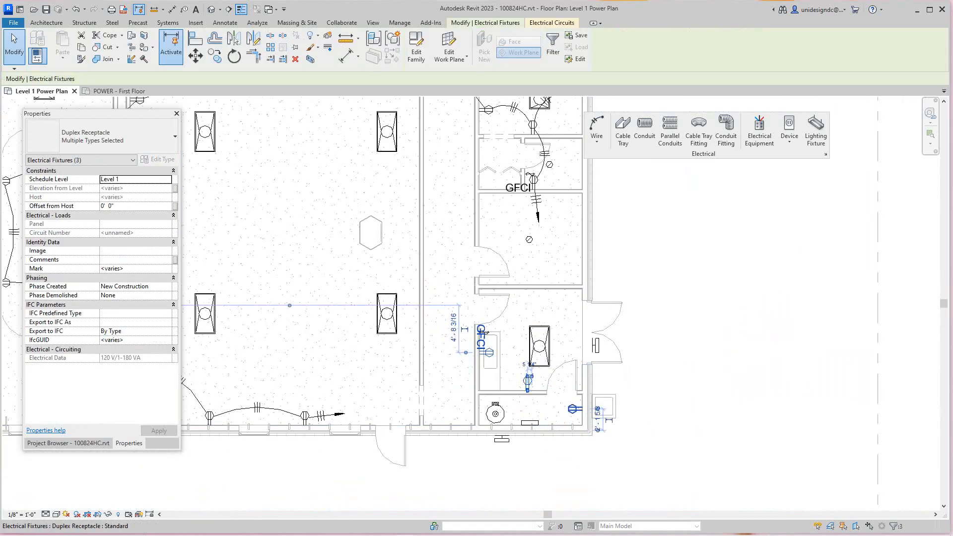
- Show the selected receptacles' electrical circuit, assign it to panel LP1, and clear the selection
scroll(538, 345, "down", 4)
scroll(539, 345, "up", 4)
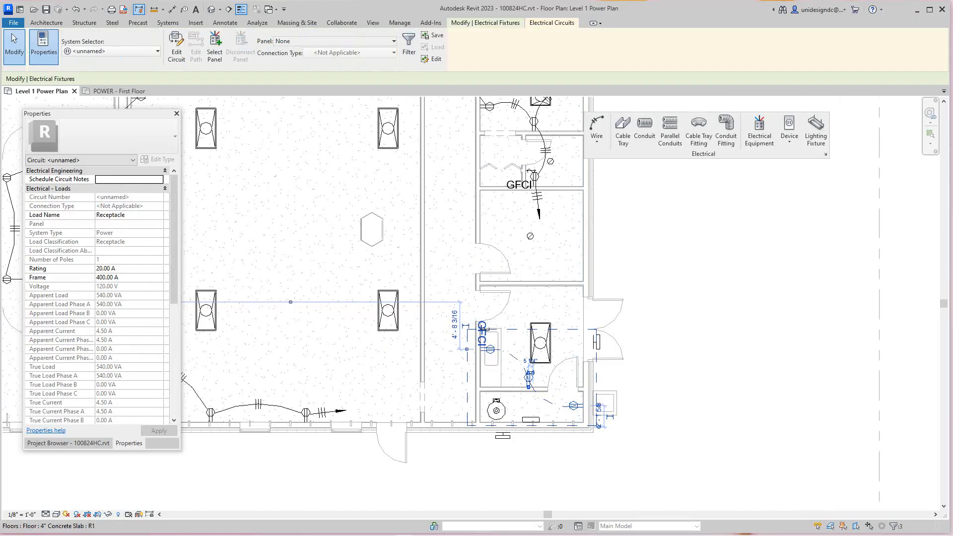
left_click(332, 41)
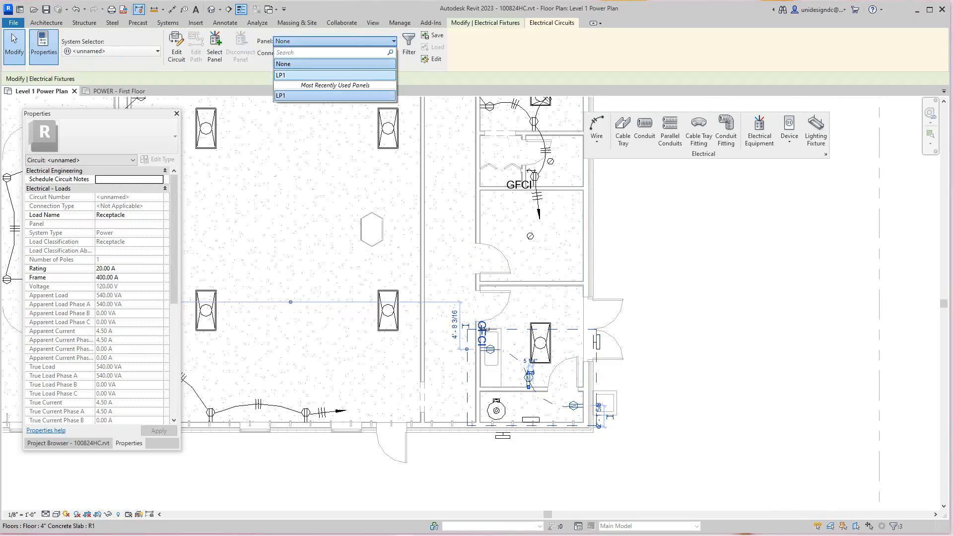
left_click(308, 76)
scroll(530, 386, "up", 1)
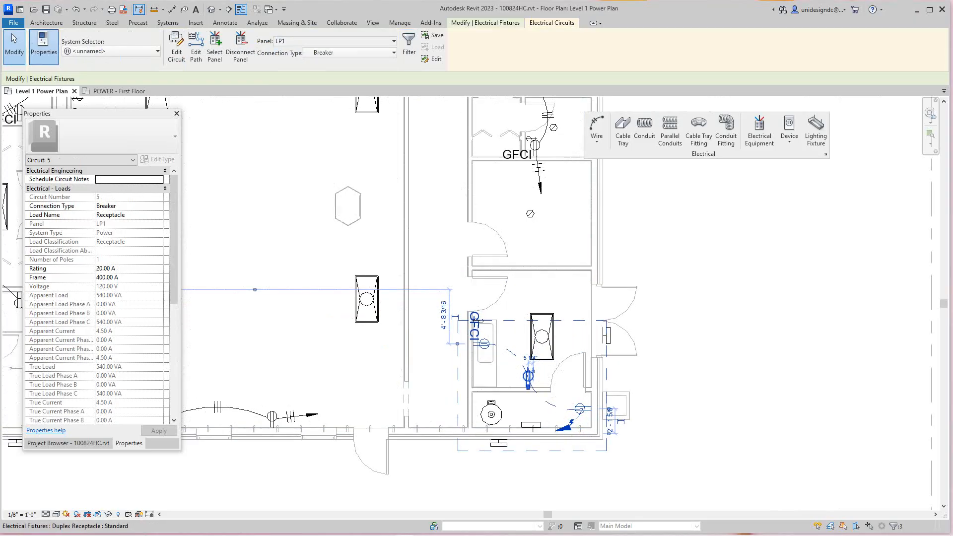
scroll(537, 387, "up", 1)
scroll(537, 386, "up", 2)
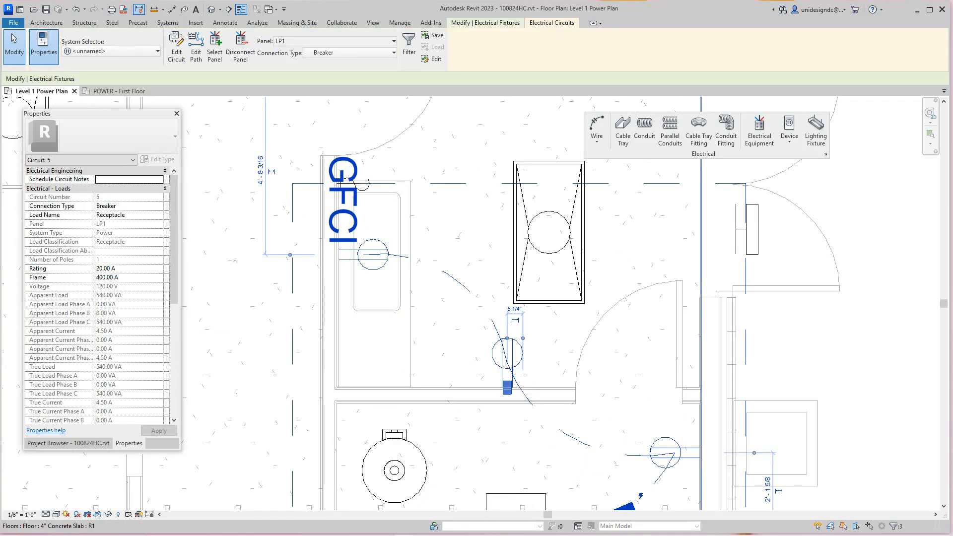
left_click(450, 287)
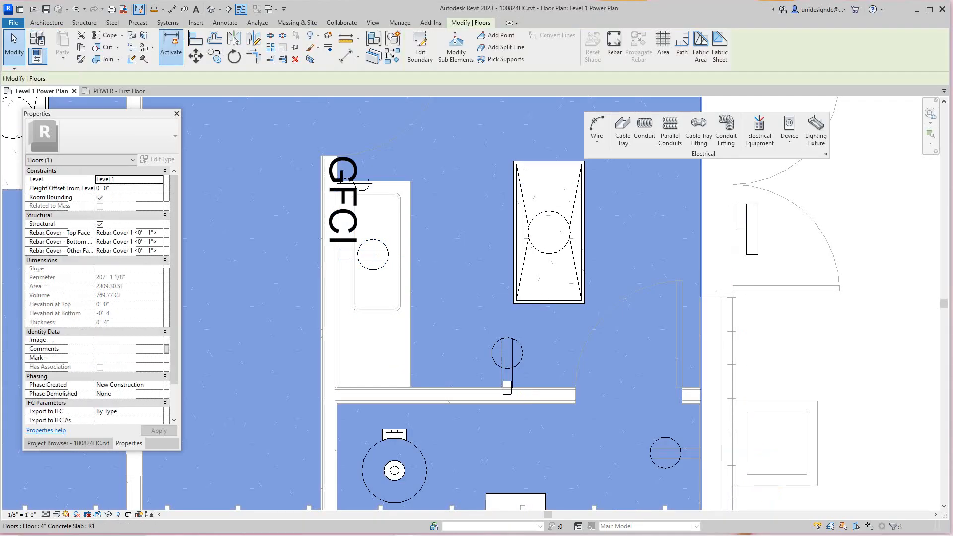
scroll(450, 286, "down", 4)
key("Escape")
- Select circuit 5 through the receptacle on the lower-right partition wall, convert its temporary wiring into arc wires, and clear the selection
scroll(497, 296, "up", 1)
scroll(443, 302, "up", 2)
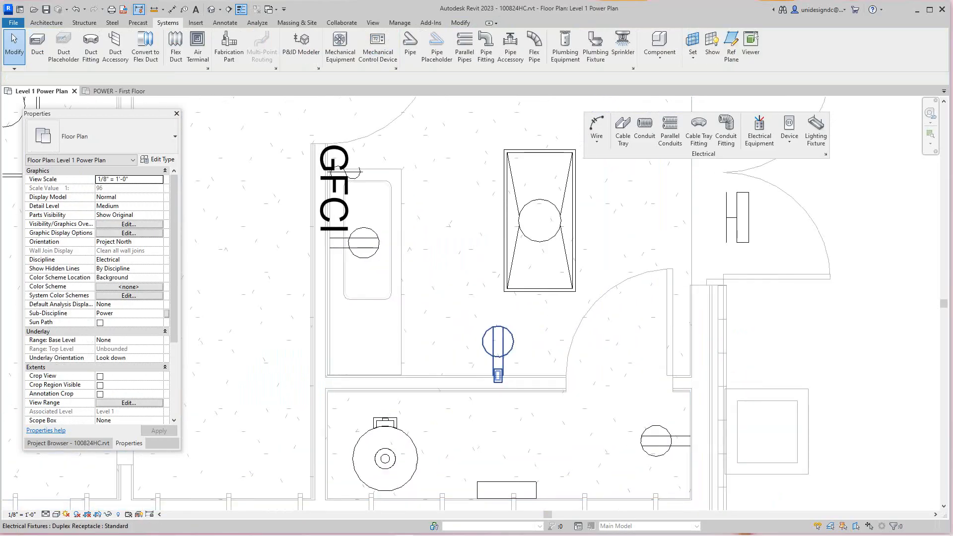
key("Tab")
left_click(498, 356)
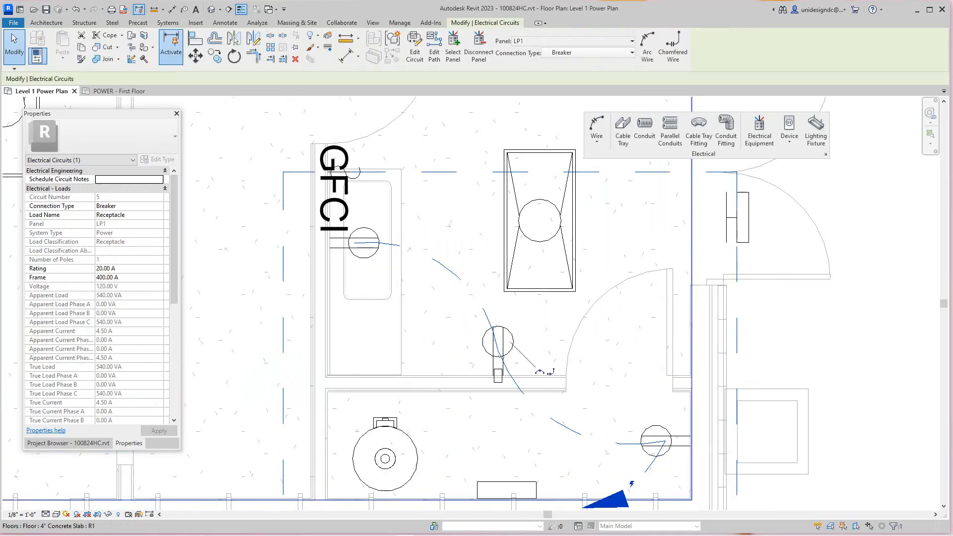
left_click(539, 372)
scroll(539, 313, "down", 5)
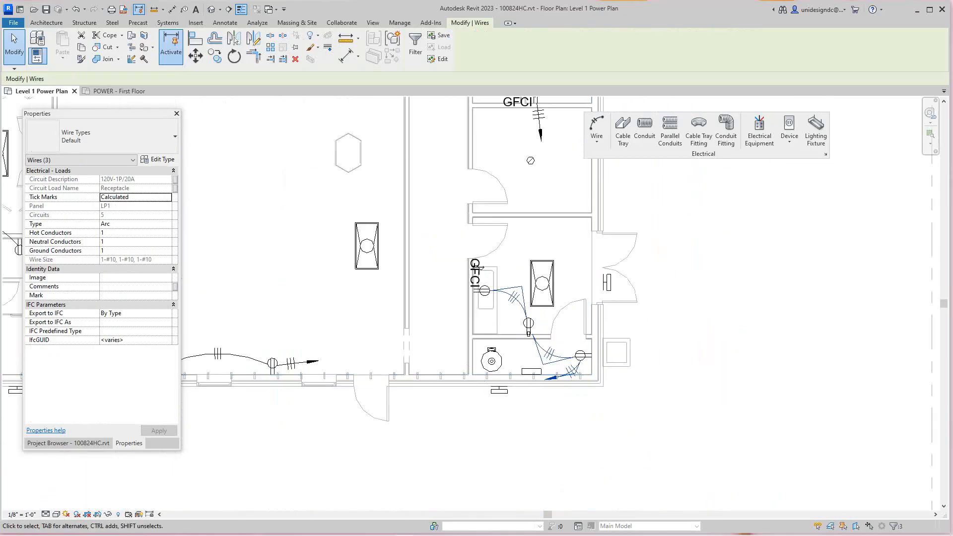
key("Escape")
- Examine the arc wiring of the receptacle circuits across the whole building plan
scroll(576, 265, "down", 6)
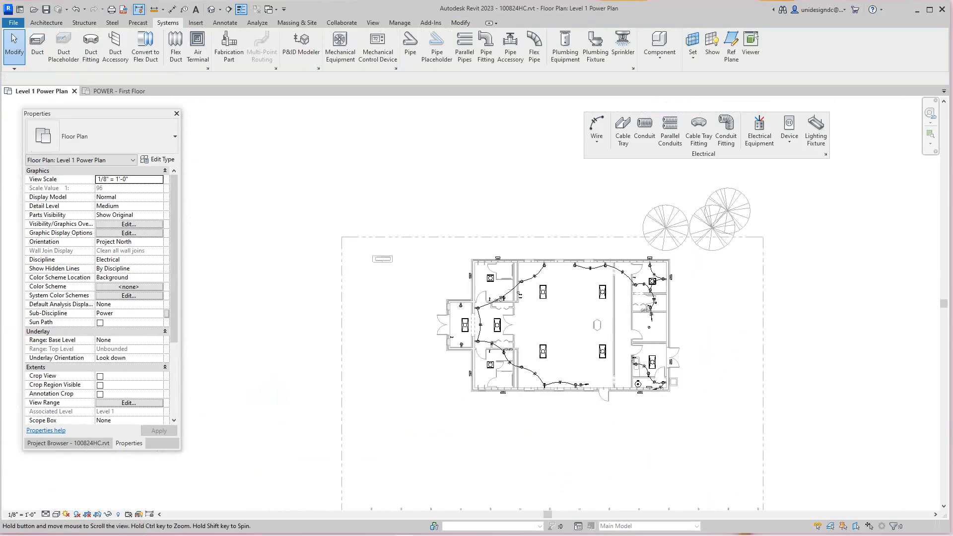
scroll(545, 189, "up", 5)
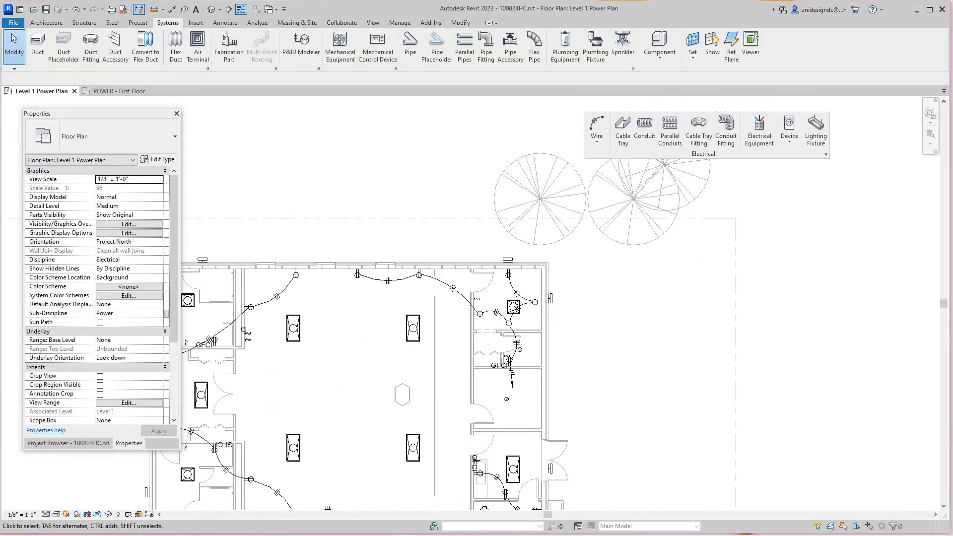
scroll(516, 401, "up", 1)
middle_click_drag(516, 401, 621, 397)
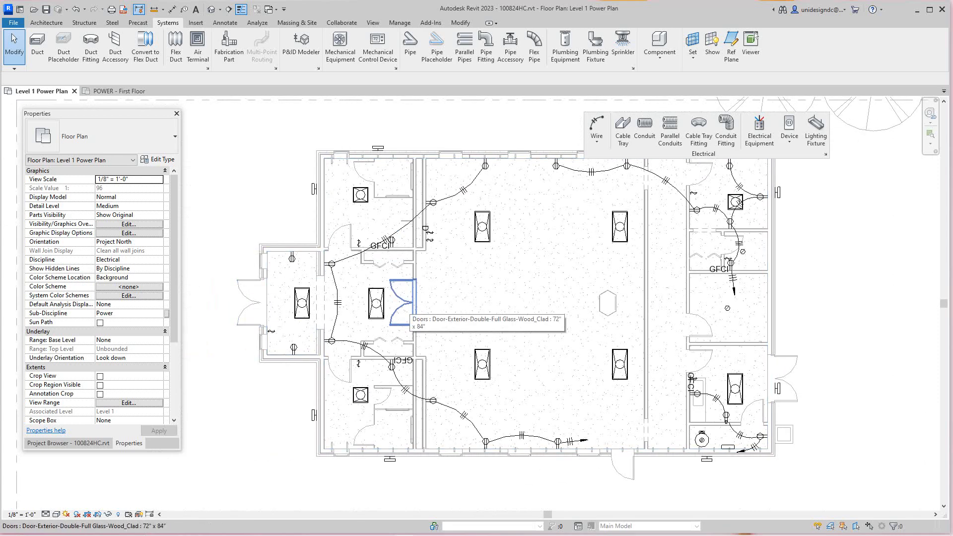
mouse_move(695, 535)
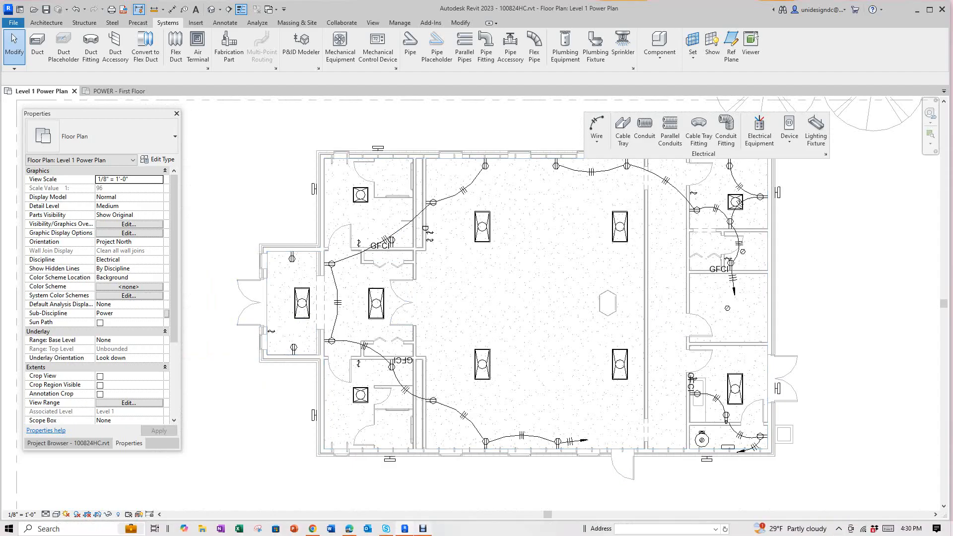